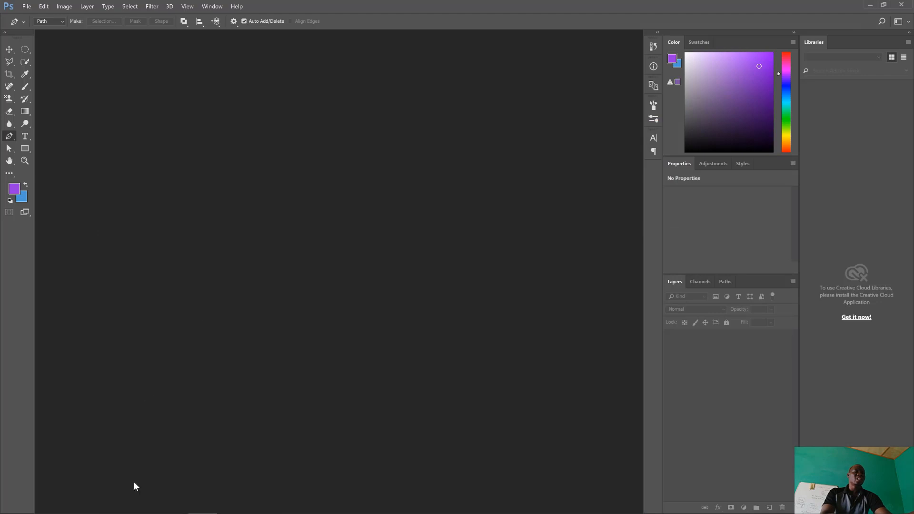
Switch to Illustrator and move the blue square group slightly up and to the right on the artboard.
{"action": "mouse_move", "coordinate": [121, 510]}
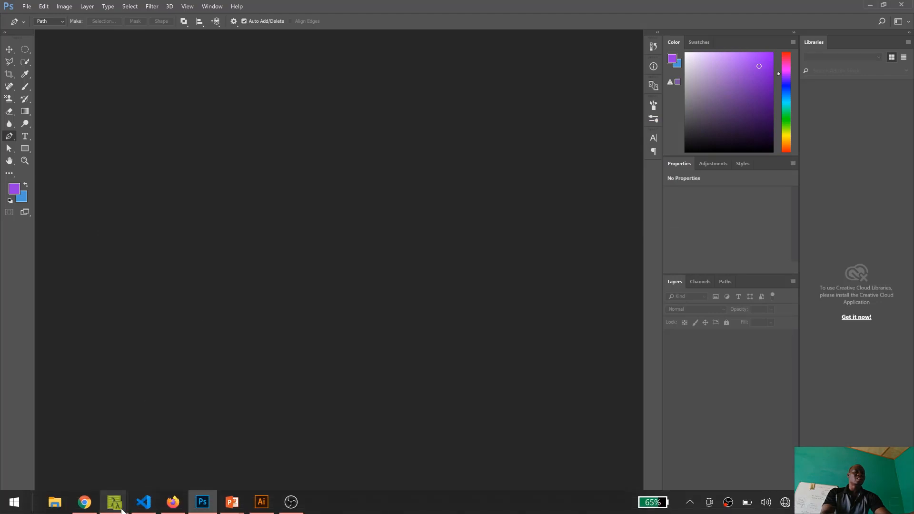
{"action": "left_click", "coordinate": [95, 507]}
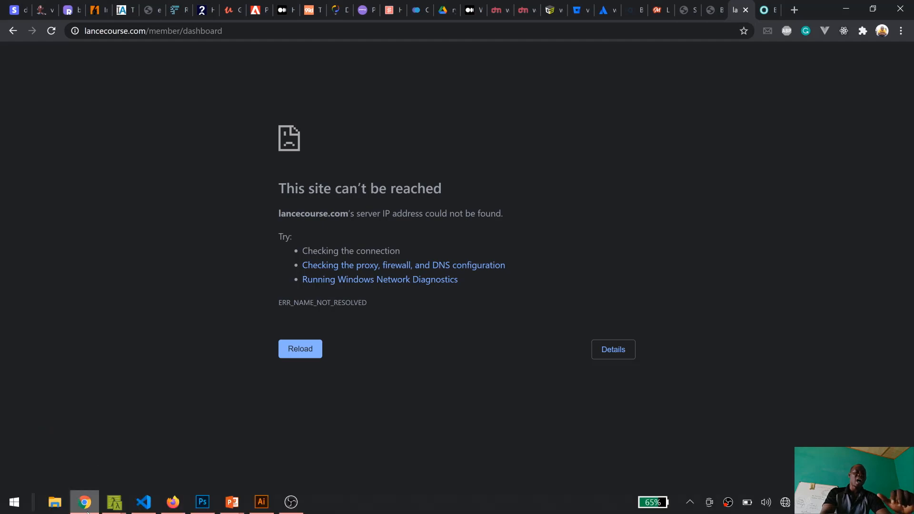
{"action": "left_click", "coordinate": [203, 501]}
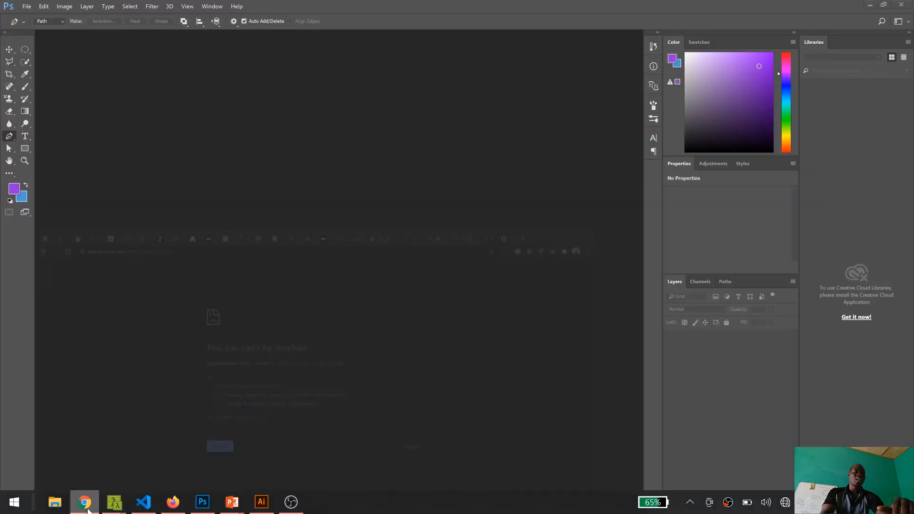
{"action": "left_click", "coordinate": [262, 502]}
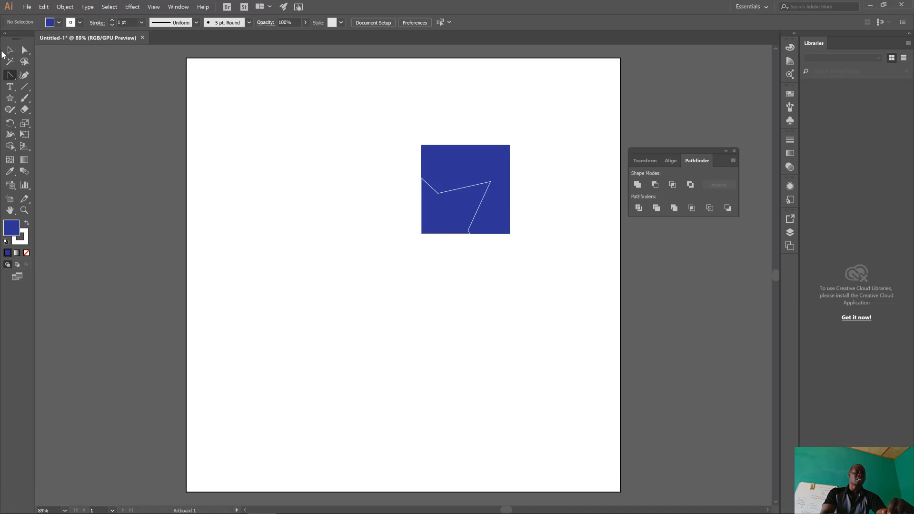
{"action": "key", "text": "v"}
{"action": "left_click_drag", "start_coordinate": [448, 177], "coordinate": [468, 169]}
{"action": "left_click", "coordinate": [379, 98]}
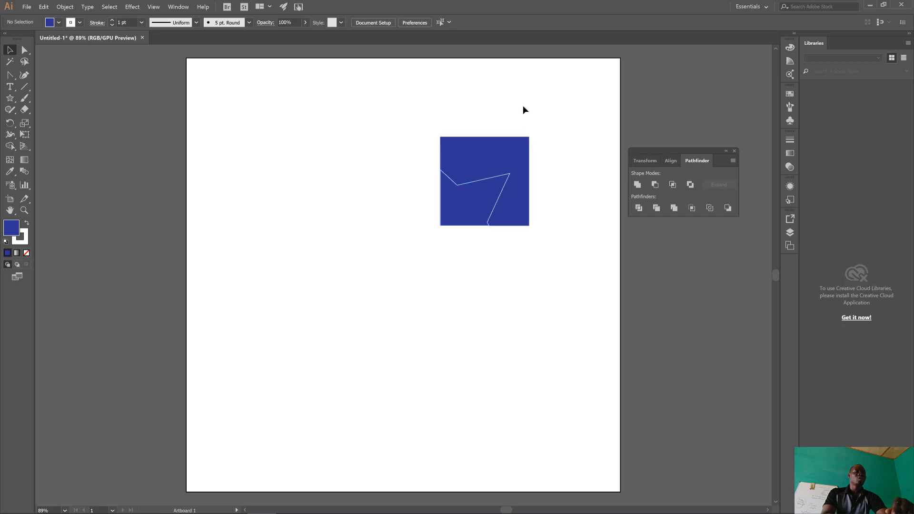
Enter isolation mode on the blue square group and move its visible tile slightly left and up.
{"action": "double_click", "coordinate": [494, 150]}
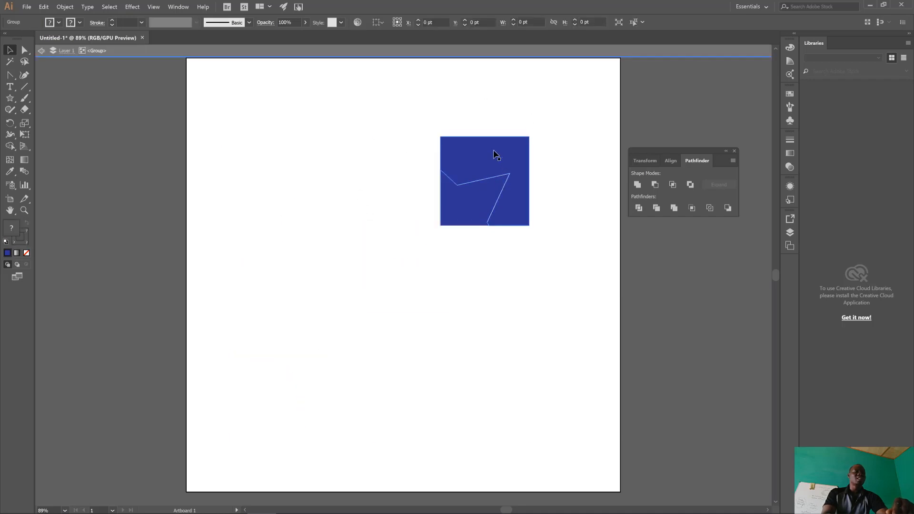
{"action": "left_click", "coordinate": [478, 179]}
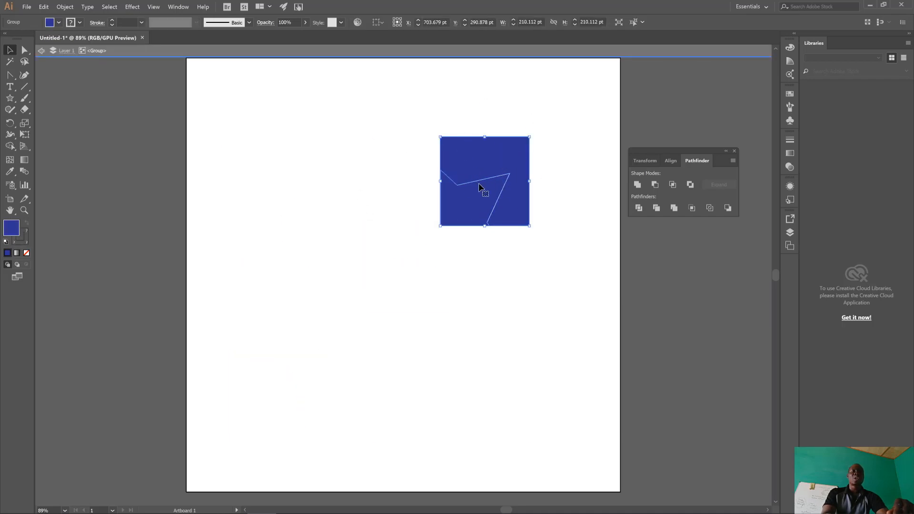
{"action": "left_click", "coordinate": [556, 125]}
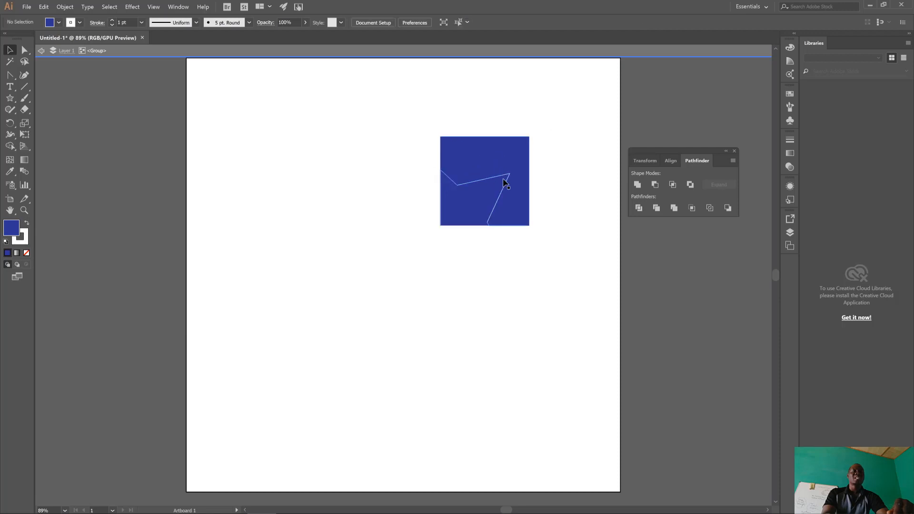
{"action": "left_click_drag", "start_coordinate": [505, 189], "coordinate": [479, 186]}
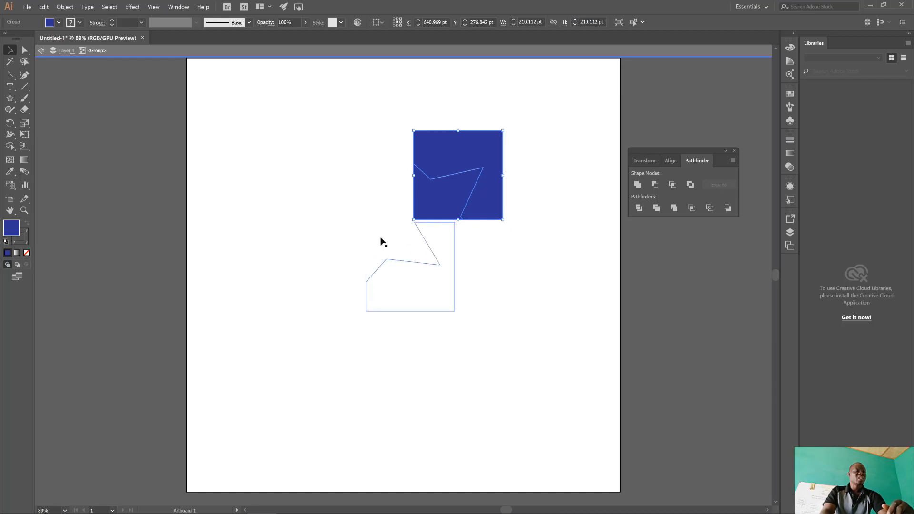
Select the three transparent tiles and set their opacity to 100%.
{"action": "left_click_drag", "start_coordinate": [198, 151], "coordinate": [404, 450]}
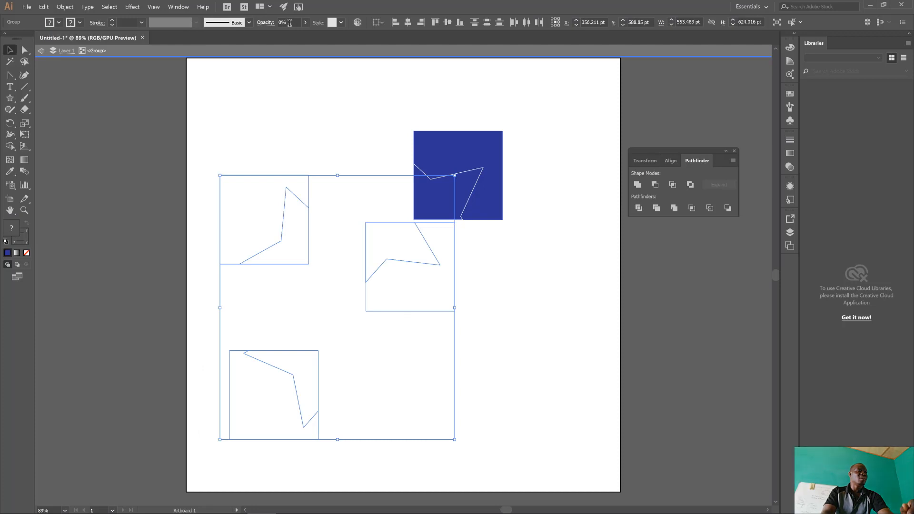
{"action": "left_click", "coordinate": [305, 22]}
{"action": "left_click_drag", "start_coordinate": [269, 34], "coordinate": [321, 33]}
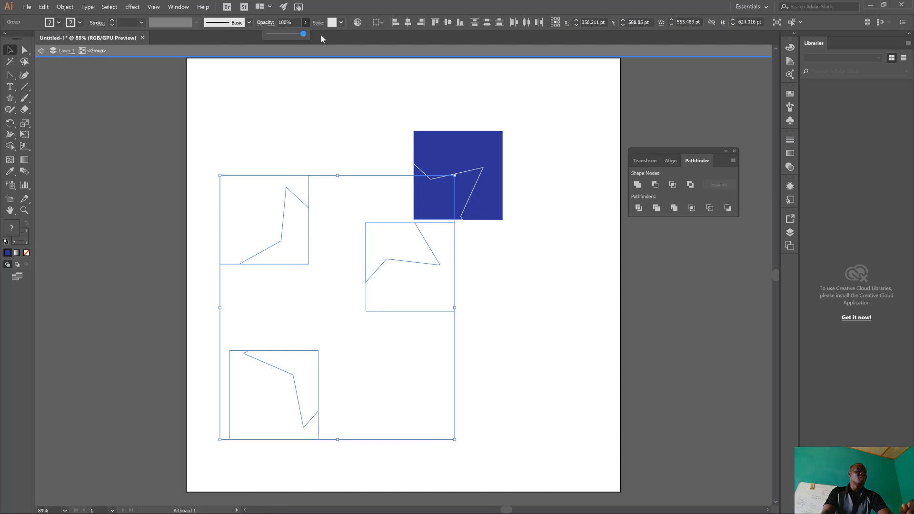
{"action": "left_click", "coordinate": [533, 225]}
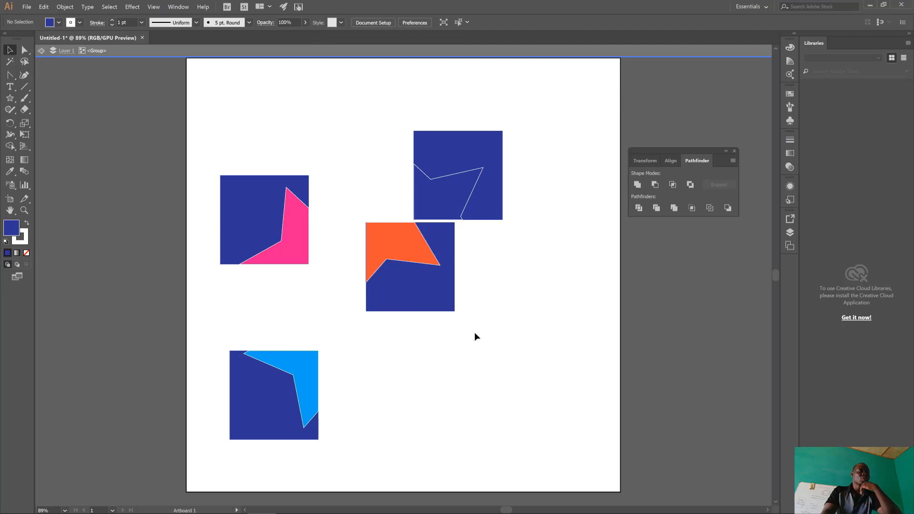
Spread the tiles apart, placing the pink one near the artboard's upper-left corner and the all-blue one toward the right edge.
{"action": "left_click_drag", "start_coordinate": [247, 219], "coordinate": [240, 135]}
{"action": "left_click_drag", "start_coordinate": [469, 179], "coordinate": [554, 302]}
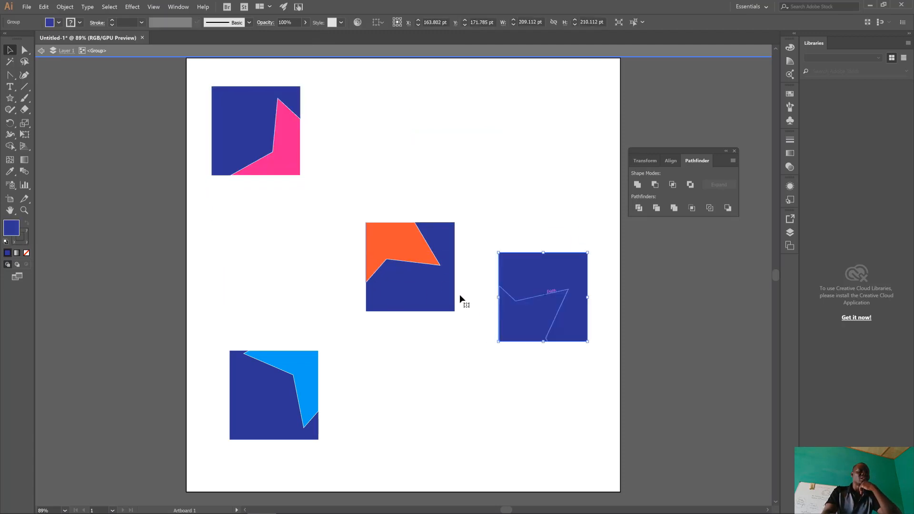
{"action": "left_click_drag", "start_coordinate": [445, 269], "coordinate": [367, 239]}
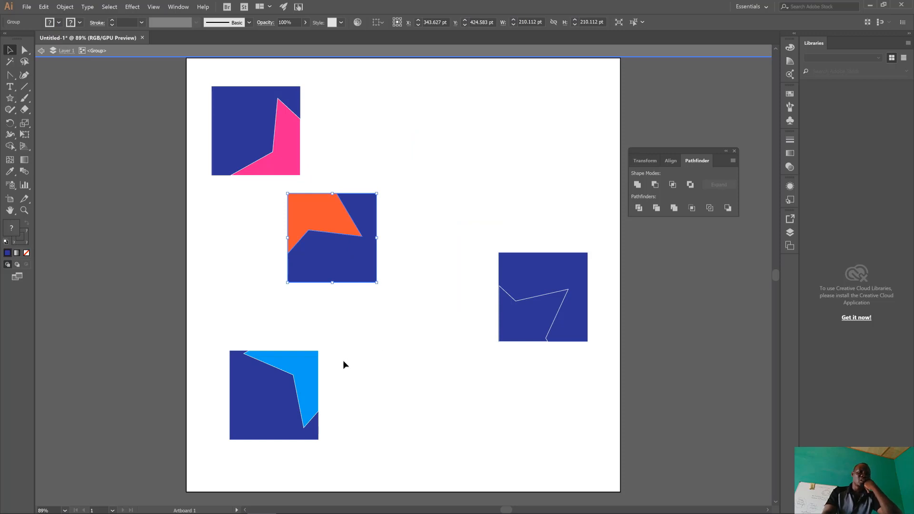
{"action": "scroll", "coordinate": [339, 298], "scroll_direction": "down", "scroll_amount": 1}
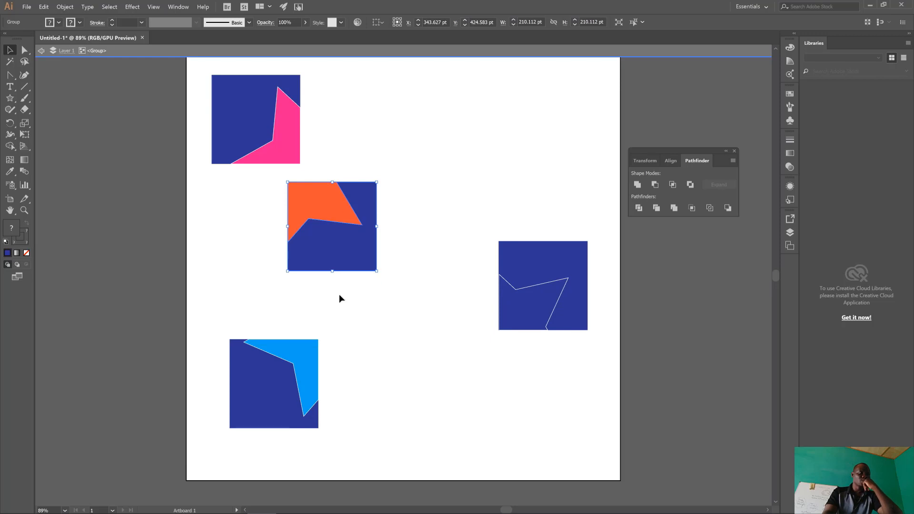
{"action": "left_click_drag", "start_coordinate": [349, 240], "coordinate": [355, 275]}
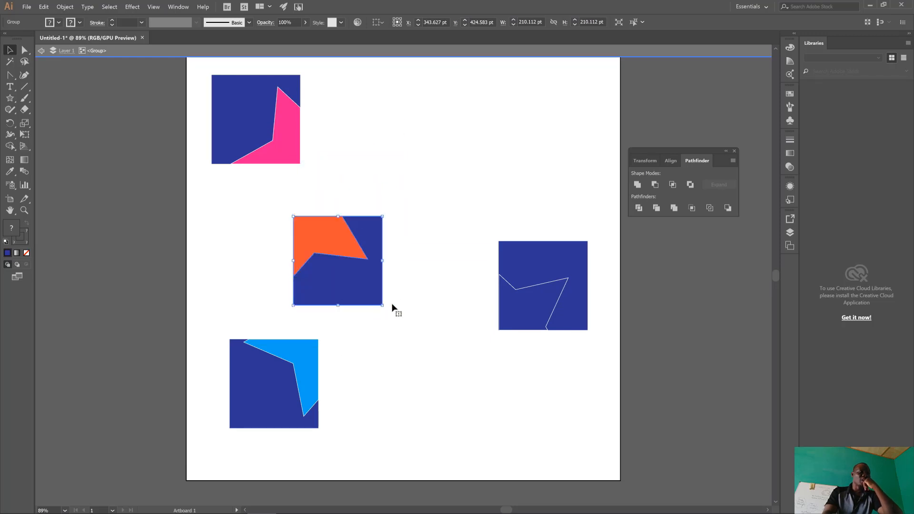
Fit the all-blue, orange and light-blue tiles against the pink tile to assemble one square containing a complete star.
{"action": "left_click_drag", "start_coordinate": [518, 303], "coordinate": [319, 136]}
{"action": "left_click_drag", "start_coordinate": [368, 274], "coordinate": [375, 222]}
{"action": "left_click_drag", "start_coordinate": [282, 360], "coordinate": [264, 190]}
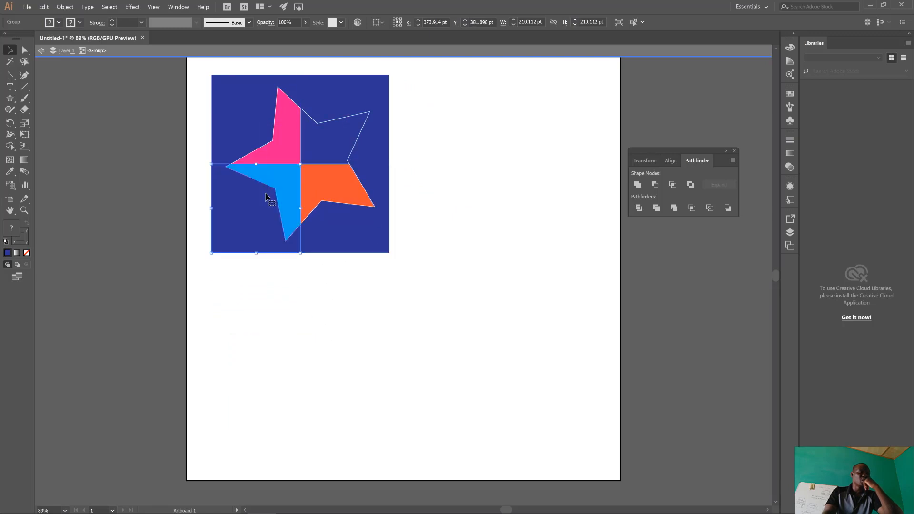
{"action": "left_click", "coordinate": [441, 344]}
Select all four tiles of the assembled star square, move them together toward the artboard's middle, and deselect them.
{"action": "left_click_drag", "start_coordinate": [437, 330], "coordinate": [240, 110]}
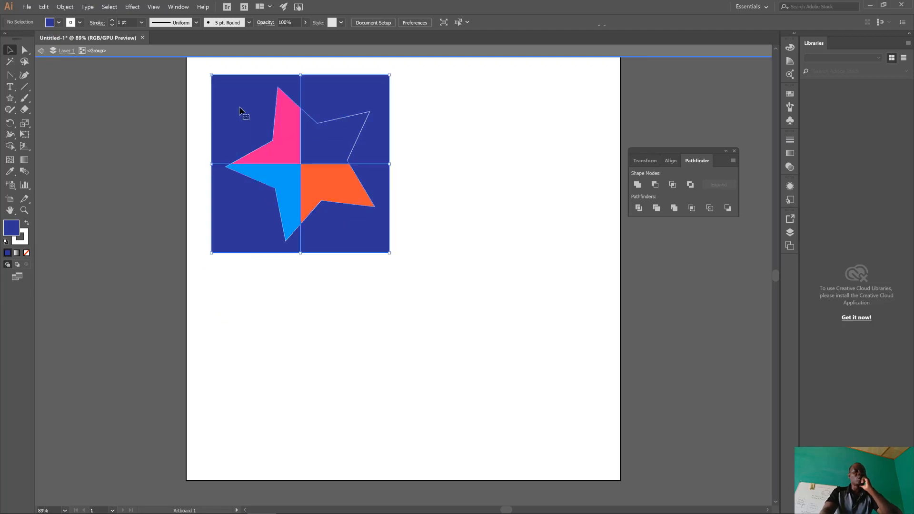
{"action": "left_click_drag", "start_coordinate": [330, 128], "coordinate": [397, 206]}
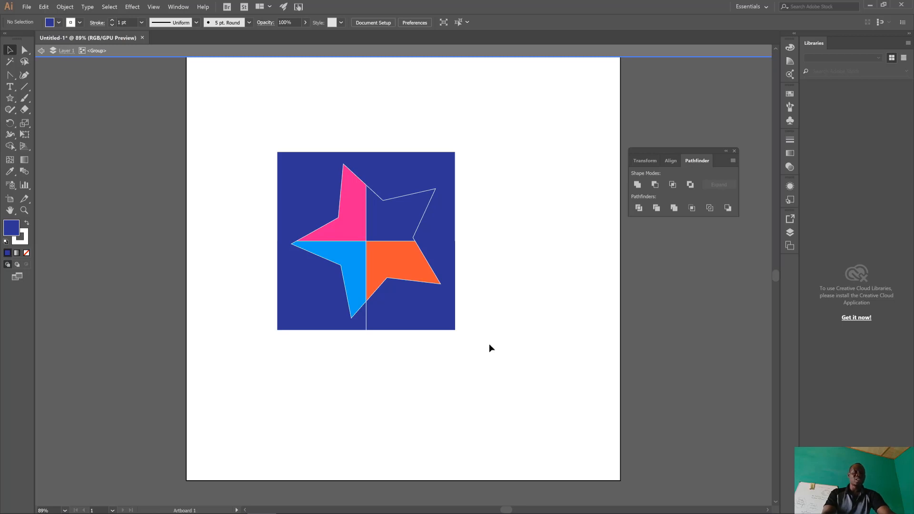
{"action": "left_click", "coordinate": [427, 319]}
{"action": "left_click", "coordinate": [469, 322]}
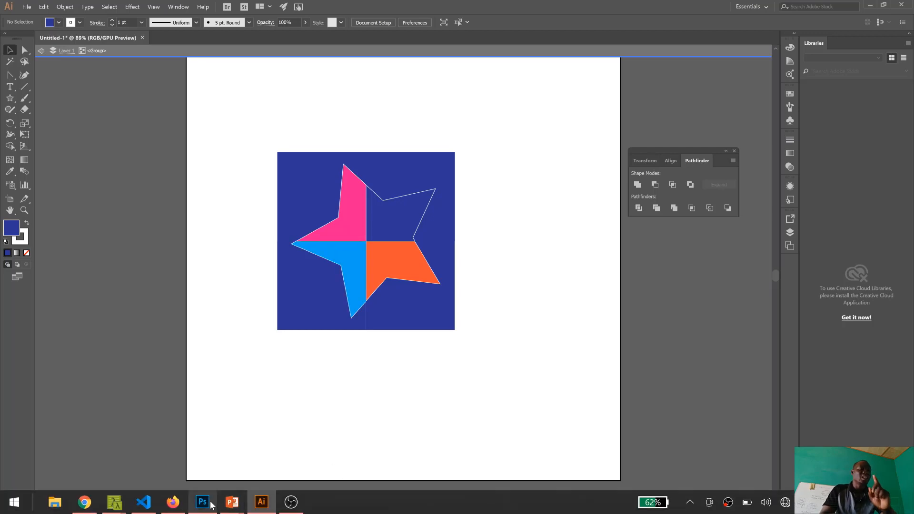
Switch to Photoshop and open the photo IMG_20190921_161051_4.jpg from the Pictures folder.
{"action": "mouse_move", "coordinate": [213, 504]}
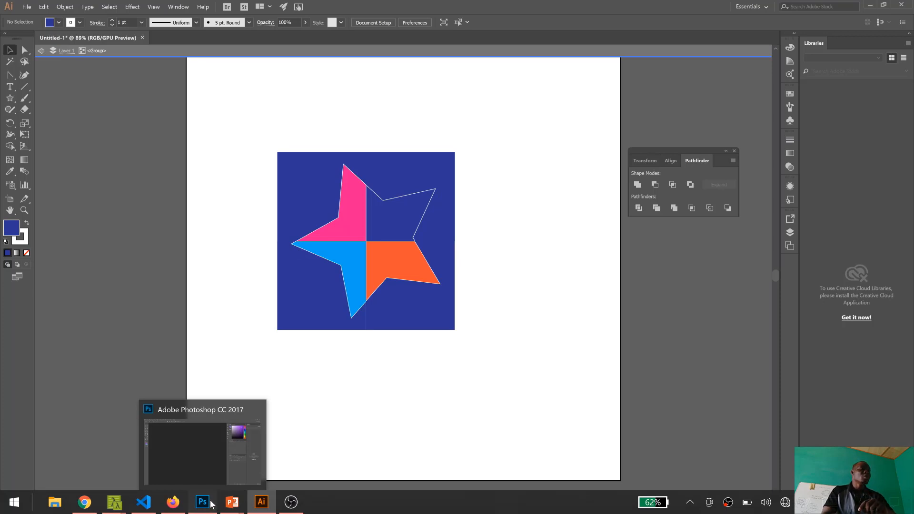
{"action": "left_click", "coordinate": [212, 504]}
{"action": "left_click", "coordinate": [32, 8]}
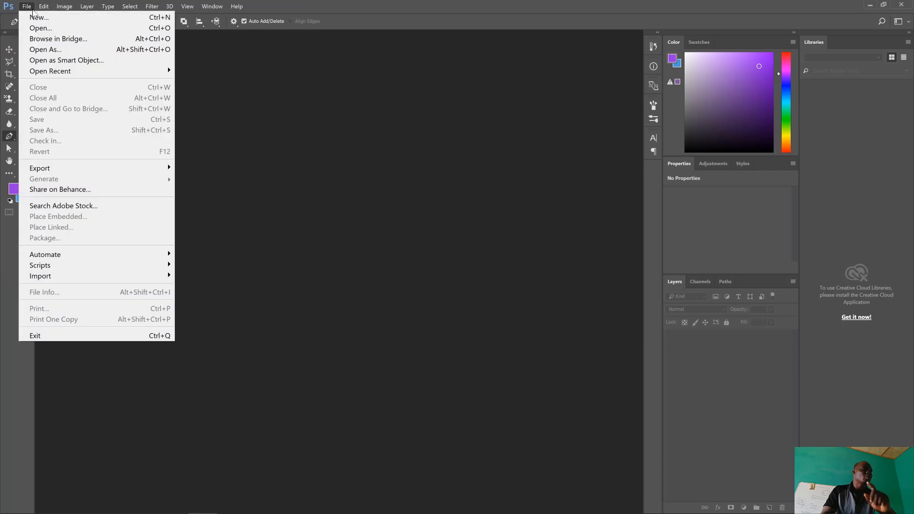
{"action": "left_click", "coordinate": [49, 28]}
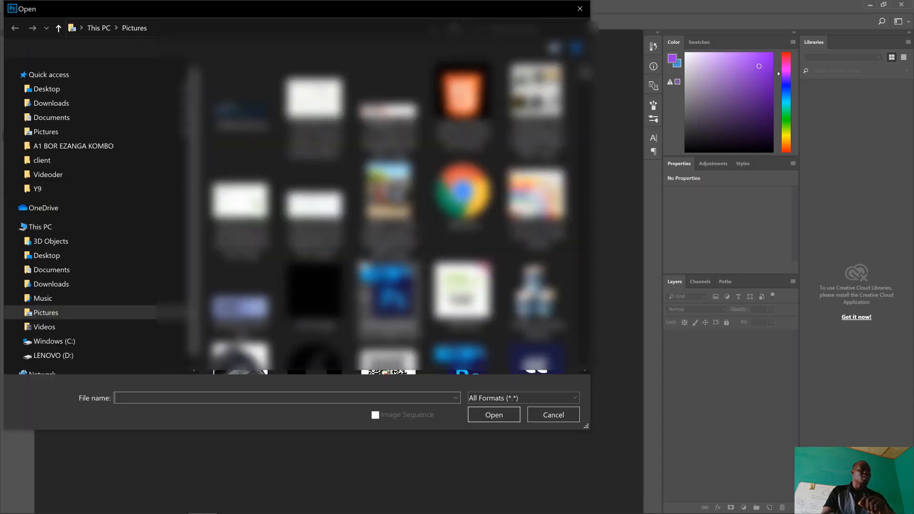
{"action": "scroll", "coordinate": [415, 289], "scroll_direction": "down", "scroll_amount": 13}
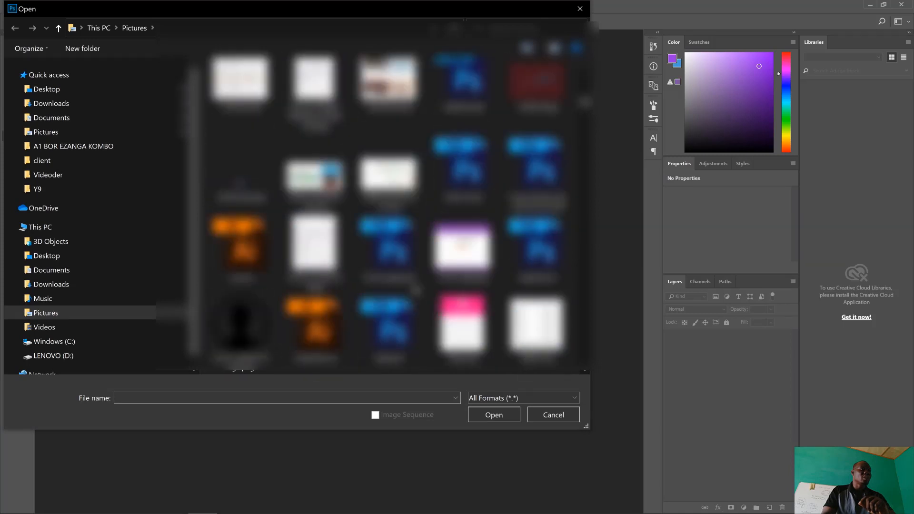
{"action": "scroll", "coordinate": [415, 290], "scroll_direction": "up", "scroll_amount": 1}
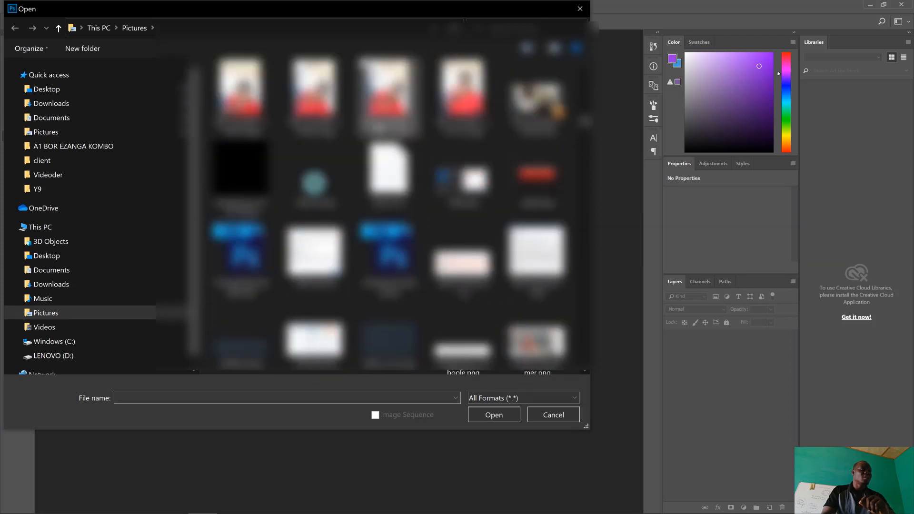
{"action": "double_click", "coordinate": [385, 127]}
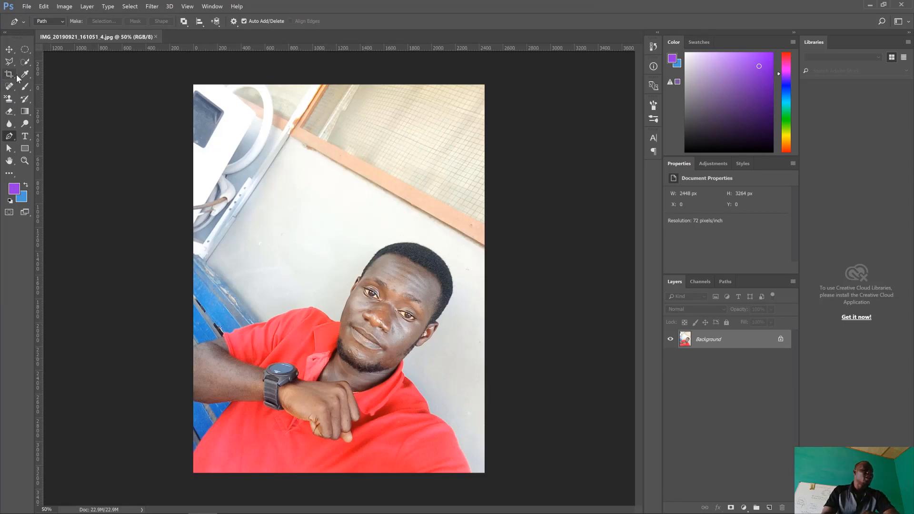
Paint a looping purple Brush scribble on the wall above the man's head in the photo.
{"action": "left_click", "coordinate": [25, 86]}
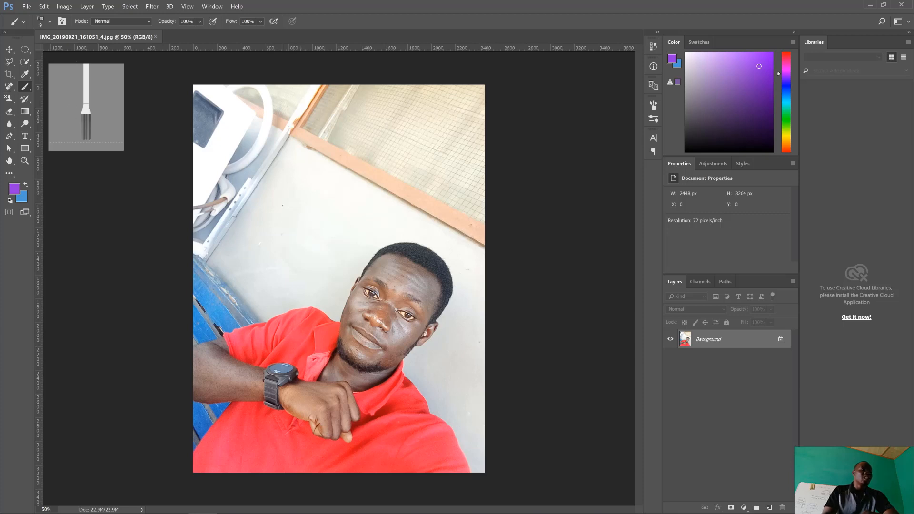
{"action": "mouse_move", "coordinate": [318, 185]}
{"action": "left_mouse_down"}
{"action": "mouse_move", "coordinate": [273, 203]}
{"action": "mouse_move", "coordinate": [302, 219]}
{"action": "mouse_move", "coordinate": [303, 193]}
{"action": "mouse_move", "coordinate": [285, 194]}
{"action": "mouse_move", "coordinate": [281, 204]}
{"action": "mouse_move", "coordinate": [307, 199]}
{"action": "mouse_move", "coordinate": [330, 228]}
{"action": "mouse_move", "coordinate": [380, 189]}
{"action": "mouse_move", "coordinate": [343, 178]}
{"action": "mouse_move", "coordinate": [312, 148]}
{"action": "mouse_move", "coordinate": [285, 151]}
{"action": "mouse_move", "coordinate": [264, 140]}
{"action": "mouse_move", "coordinate": [233, 165]}
{"action": "mouse_move", "coordinate": [293, 220]}
{"action": "mouse_move", "coordinate": [276, 225]}
{"action": "mouse_move", "coordinate": [352, 242]}
{"action": "left_mouse_up"}
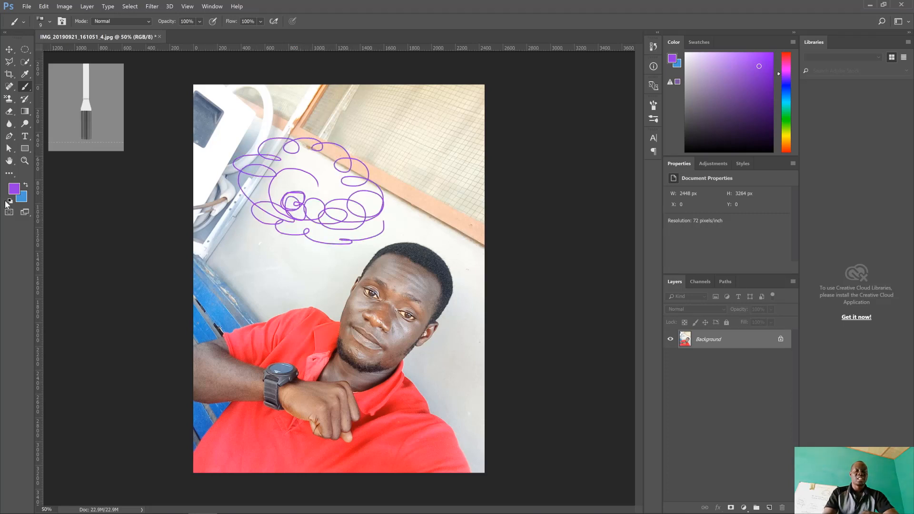
{"action": "left_click", "coordinate": [8, 50]}
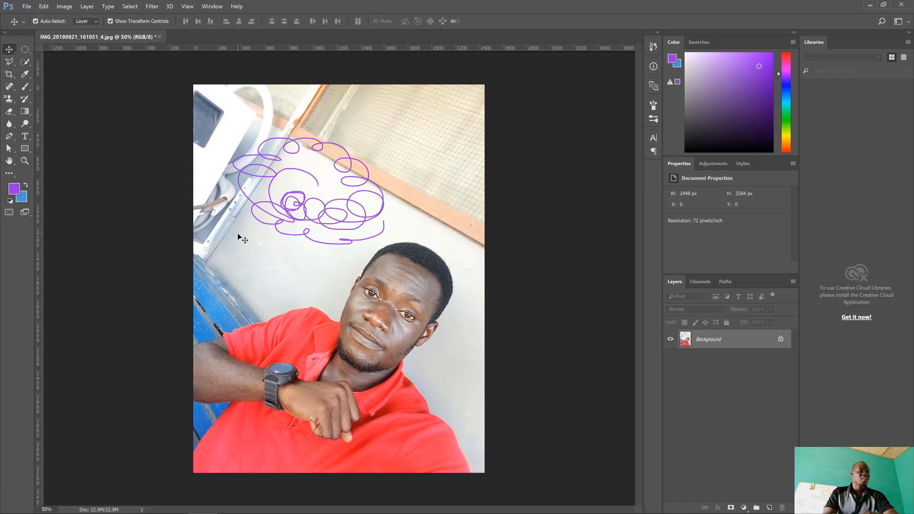
Make an elliptical selection overlapping the top of the man's head, clear it to the blue background colour, and activate the Move tool.
{"action": "left_click", "coordinate": [25, 64]}
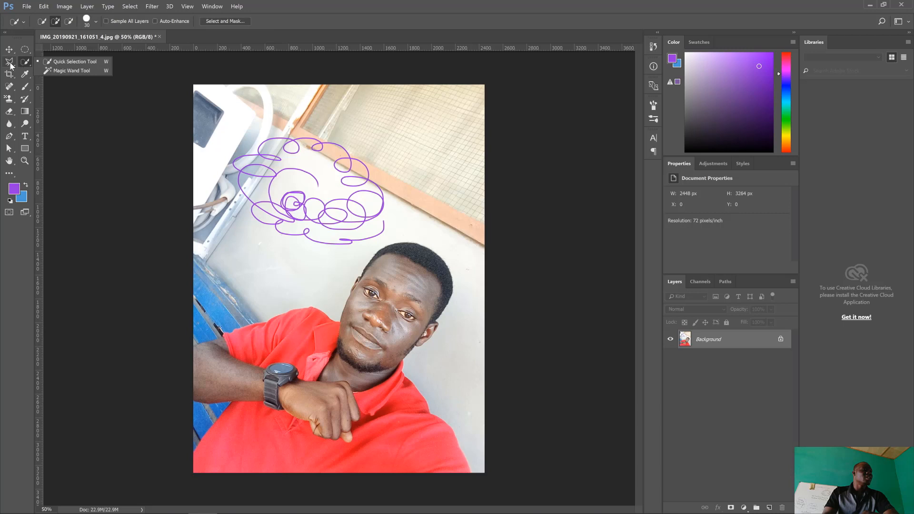
{"action": "left_click", "coordinate": [8, 63]}
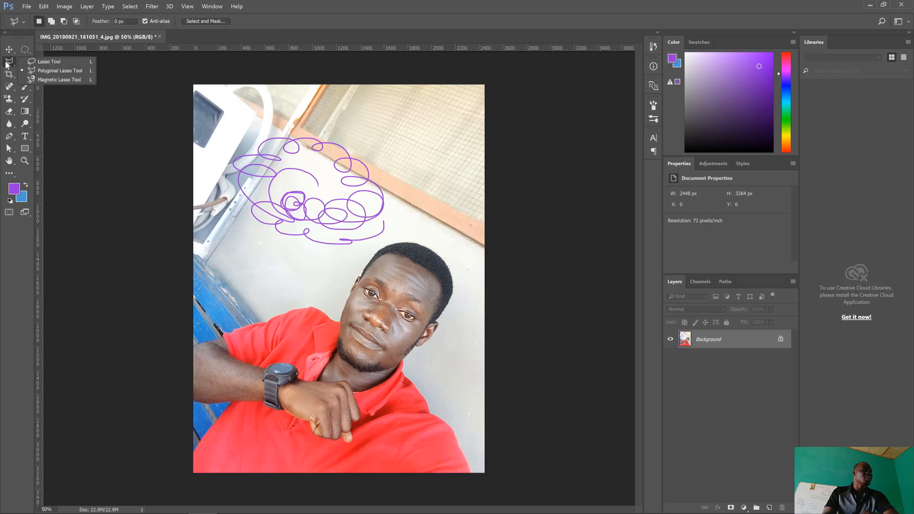
{"action": "left_click", "coordinate": [27, 53]}
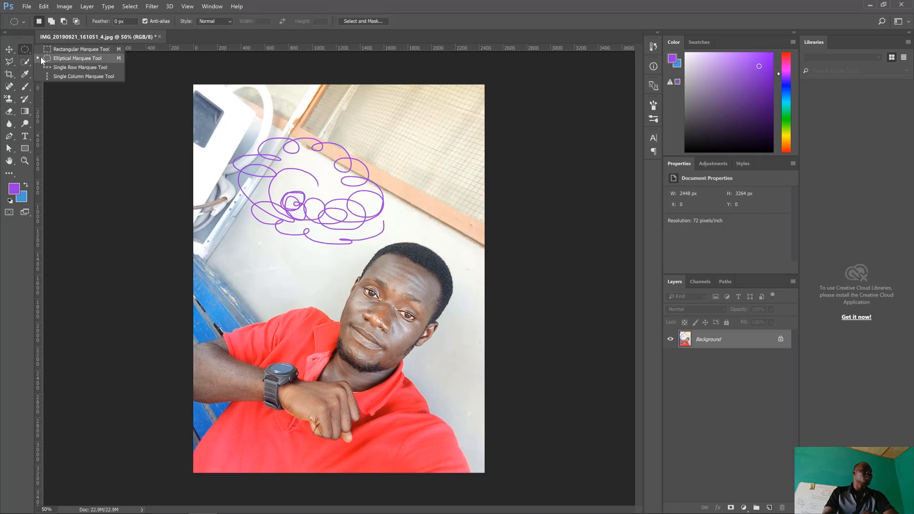
{"action": "left_click", "coordinate": [62, 57]}
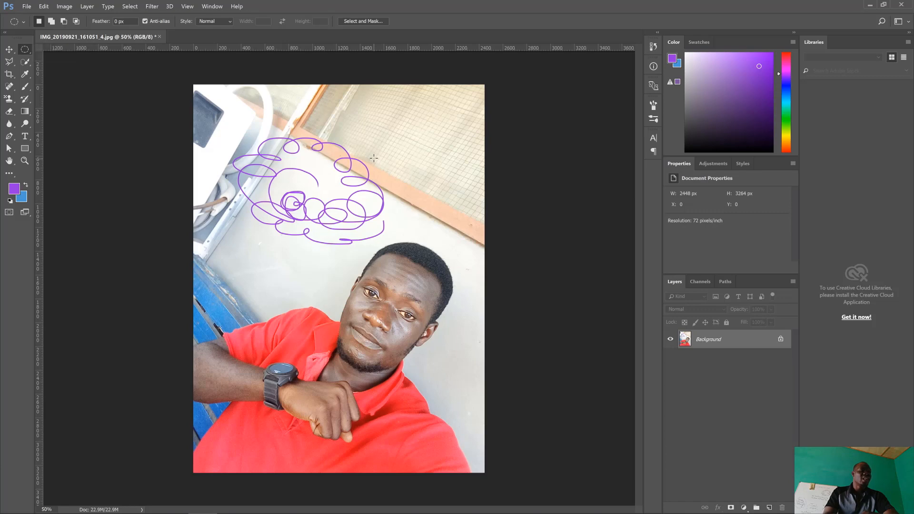
{"action": "left_click_drag", "start_coordinate": [373, 154], "coordinate": [478, 277]}
{"action": "left_click", "coordinate": [43, 6]}
{"action": "left_click", "coordinate": [84, 79]}
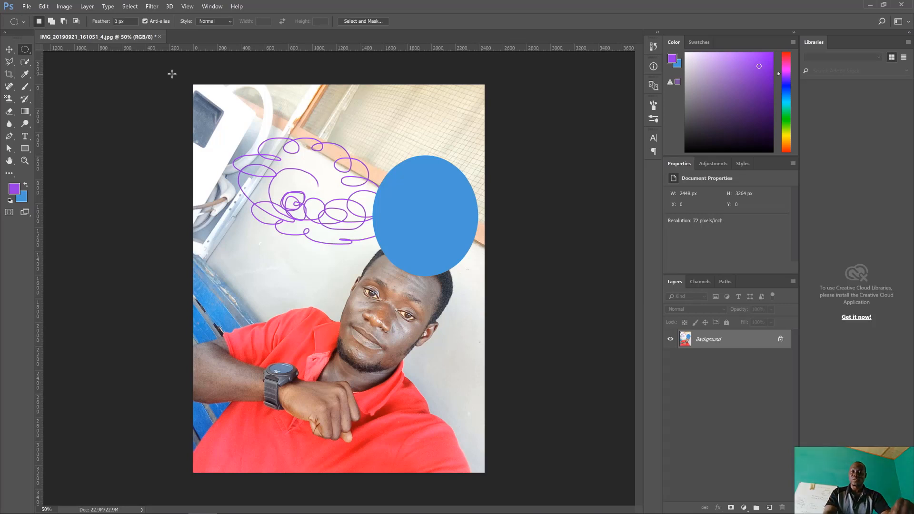
{"action": "key", "text": "v"}
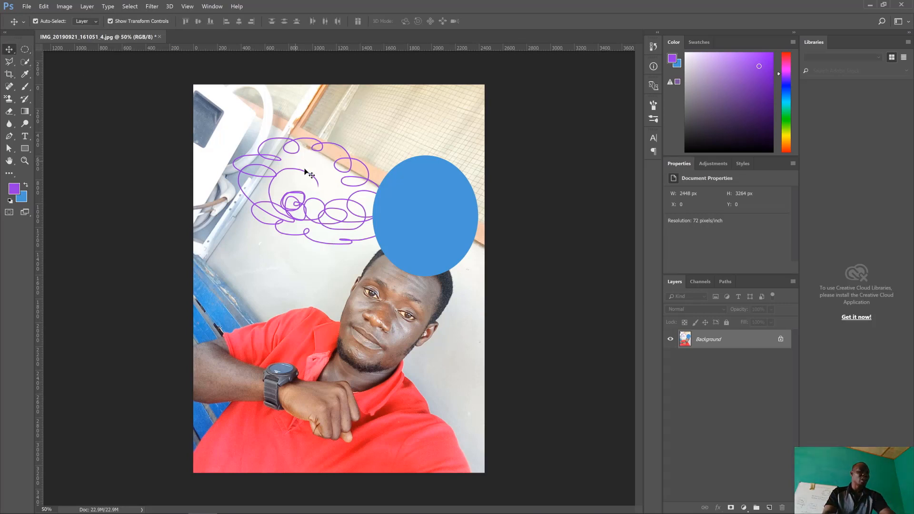
Undo the blue fill and revert the photo to its originally opened snapshot in the document history.
{"action": "key", "text": "ctrl+z"}
{"action": "left_click", "coordinate": [655, 50]}
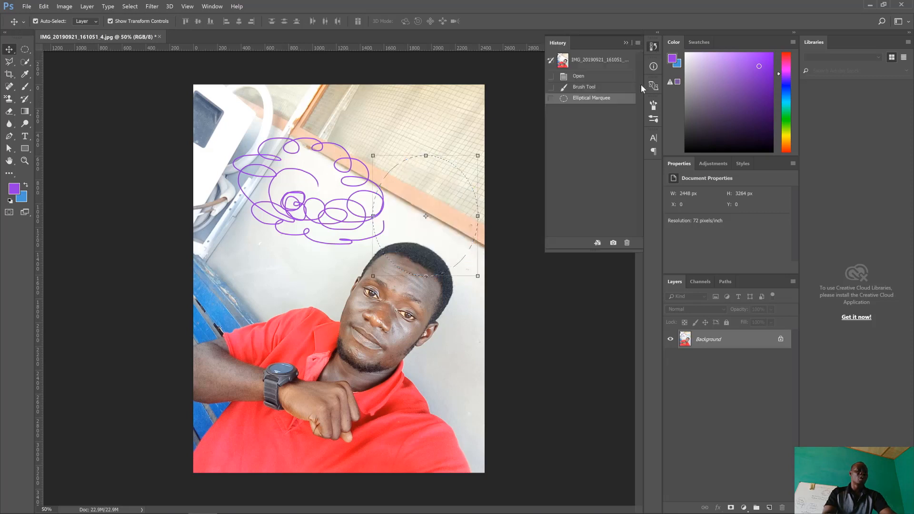
{"action": "left_click", "coordinate": [590, 61]}
{"action": "left_click", "coordinate": [627, 44]}
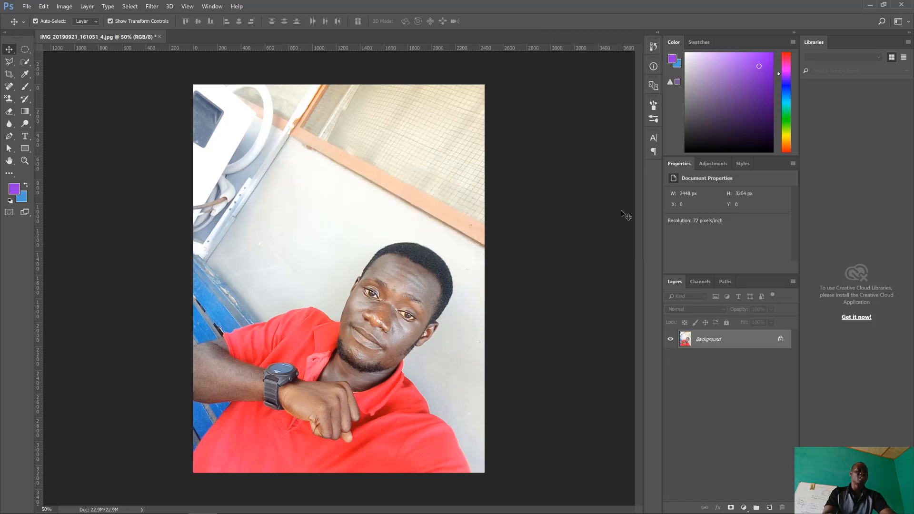
Convert the photo's Background layer to a Smart Object and deselect the layer.
{"action": "right_click", "coordinate": [713, 344]}
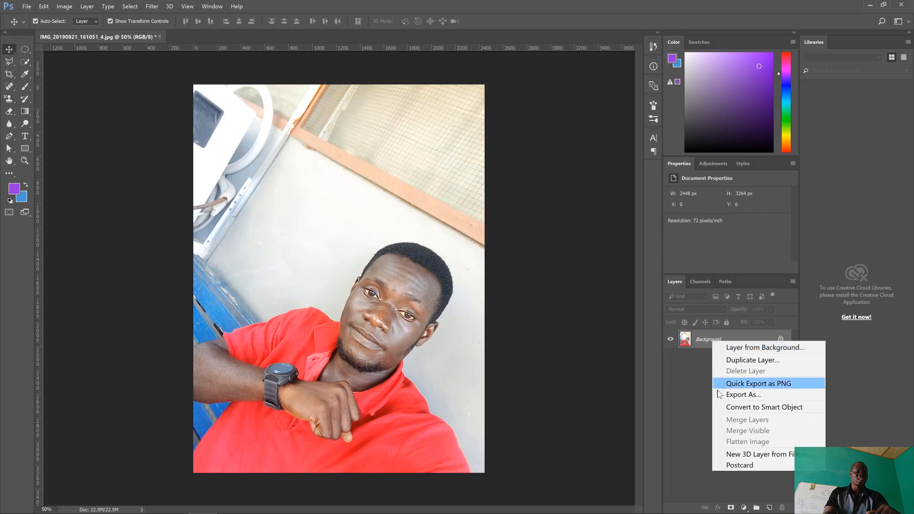
{"action": "left_click", "coordinate": [765, 408]}
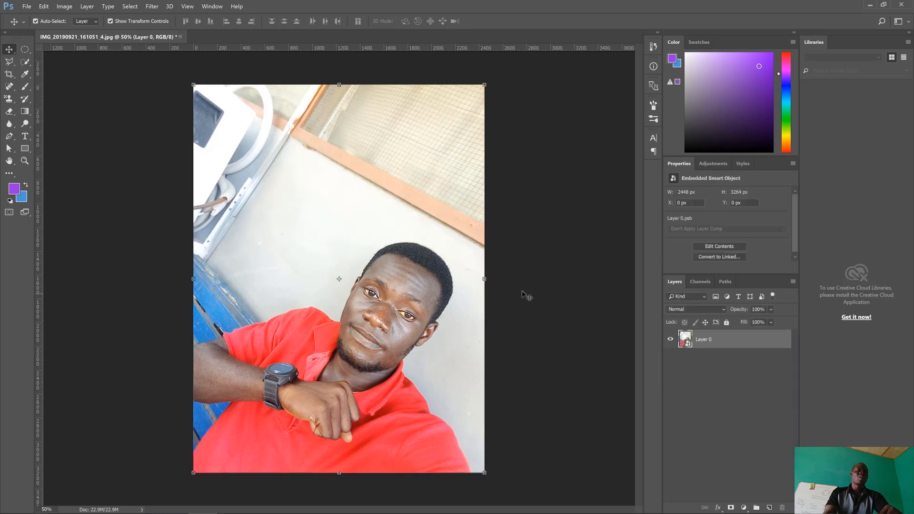
{"action": "left_click", "coordinate": [523, 227]}
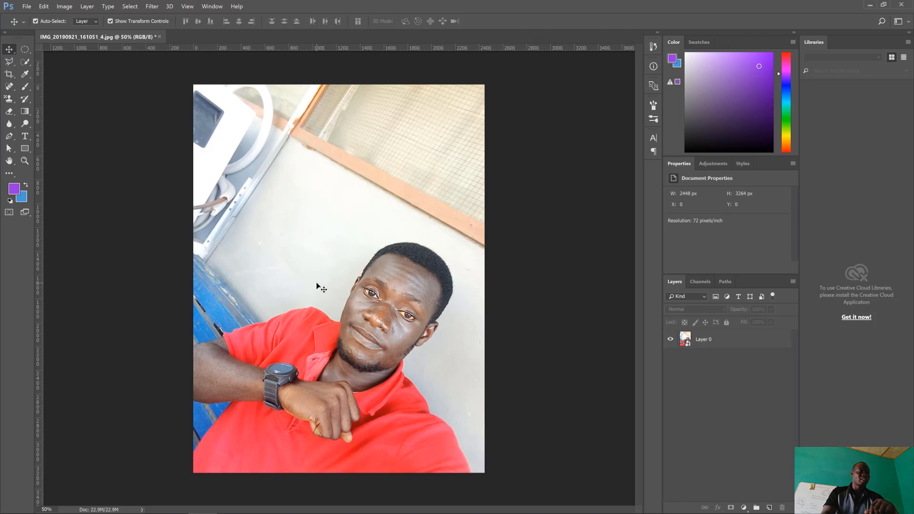
Outline a six-sided Polygonal Lasso selection on the wall above the man's head and try to copy it.
{"action": "left_click", "coordinate": [12, 63]}
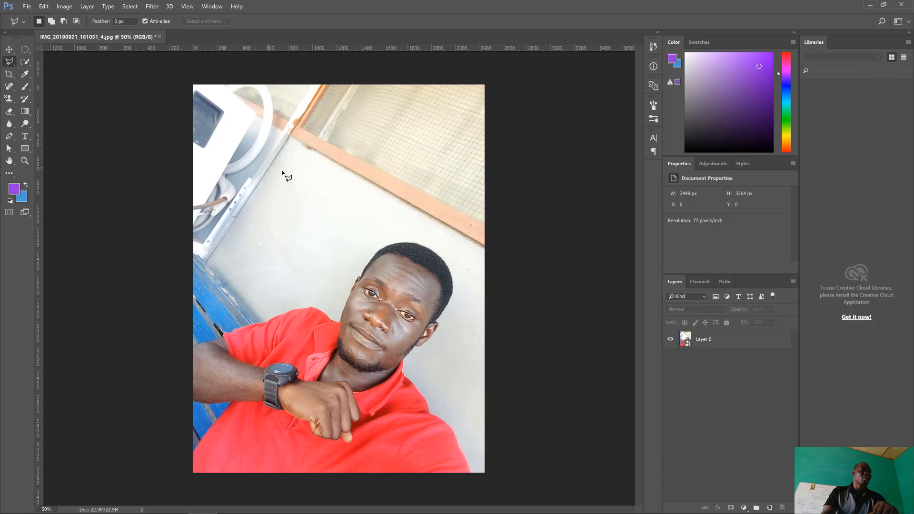
{"action": "left_click", "coordinate": [354, 191]}
{"action": "left_click", "coordinate": [412, 244]}
{"action": "left_click", "coordinate": [301, 272]}
{"action": "left_click", "coordinate": [243, 223]}
{"action": "left_click", "coordinate": [280, 185]}
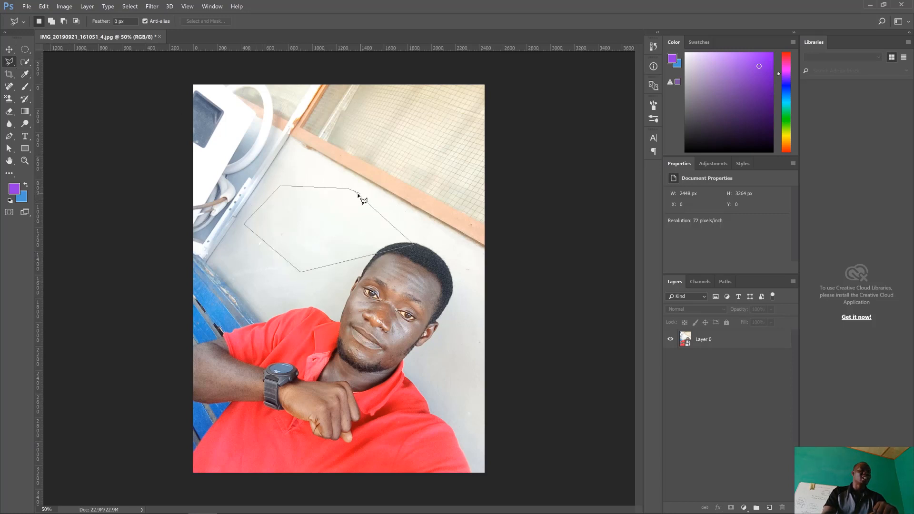
{"action": "left_click", "coordinate": [360, 197]}
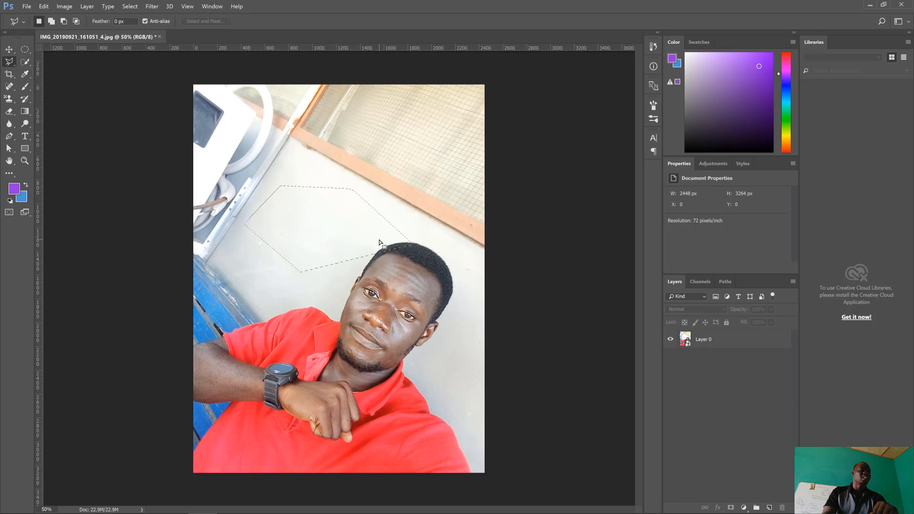
{"action": "left_click", "coordinate": [28, 8]}
{"action": "mouse_move", "coordinate": [44, 6]}
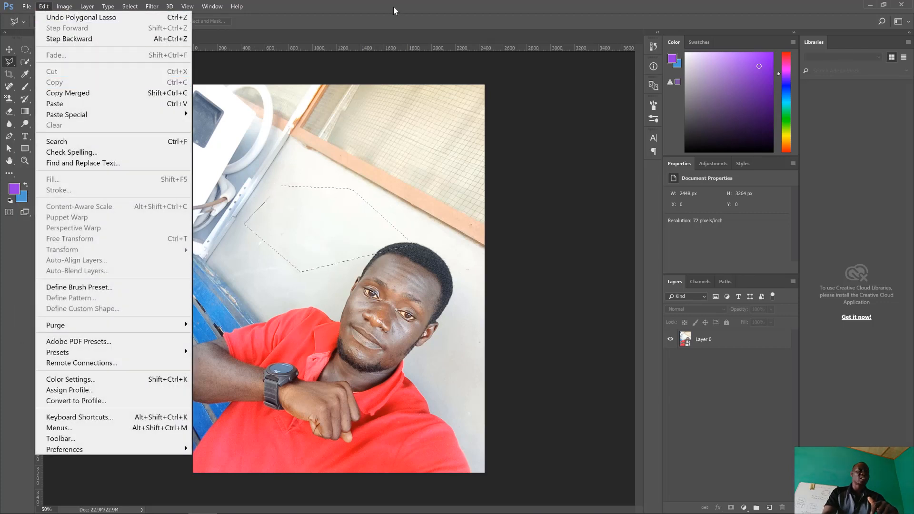
{"action": "left_click", "coordinate": [74, 82]}
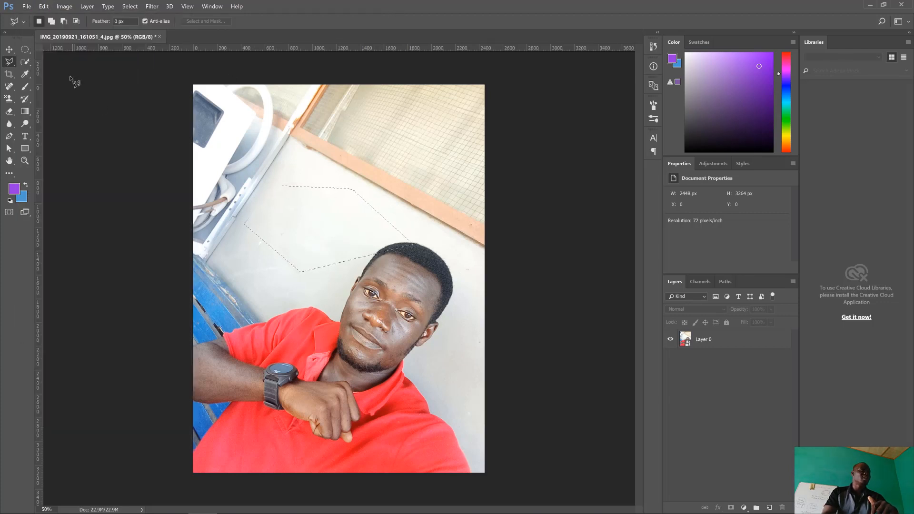
Try to retouch the selected wall area with the Spot Healing Brush while no layer is selected.
{"action": "left_click", "coordinate": [10, 88]}
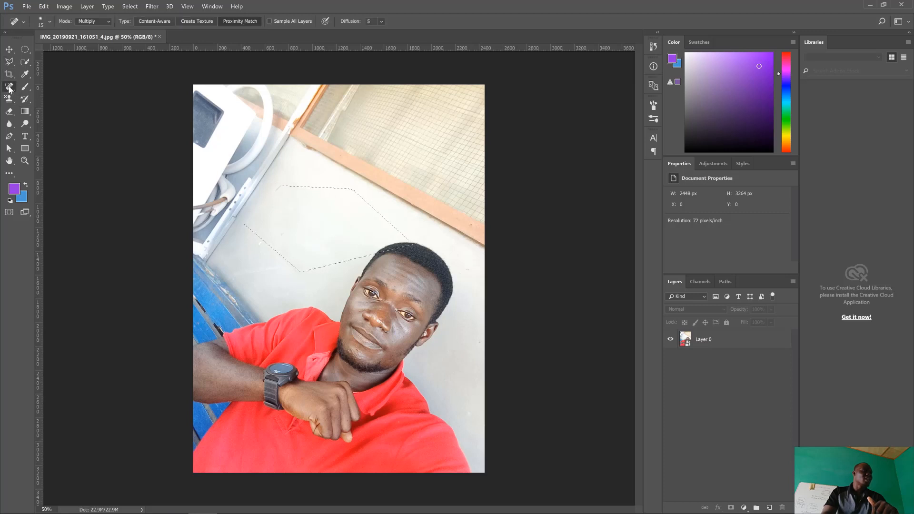
{"action": "right_click", "coordinate": [10, 88]}
{"action": "left_click", "coordinate": [42, 87]}
{"action": "left_click", "coordinate": [391, 170]}
{"action": "left_click", "coordinate": [444, 196]}
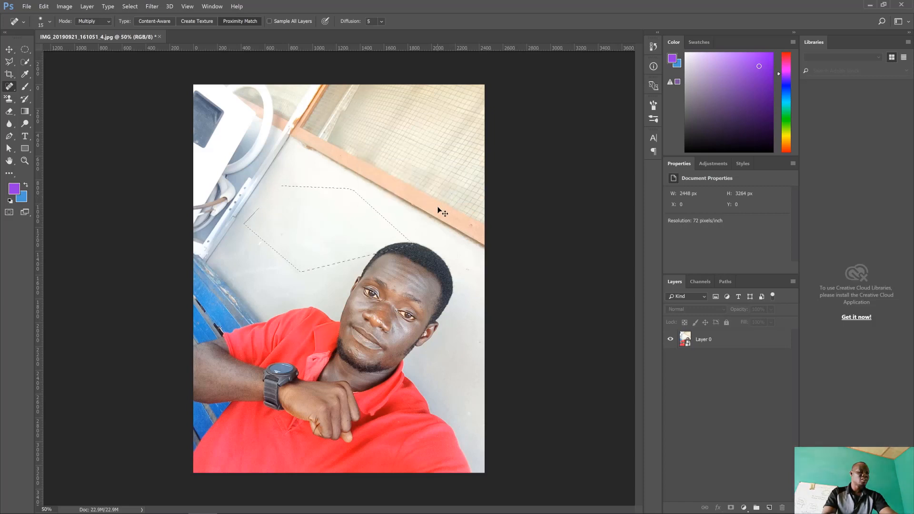
{"action": "left_click", "coordinate": [313, 205]}
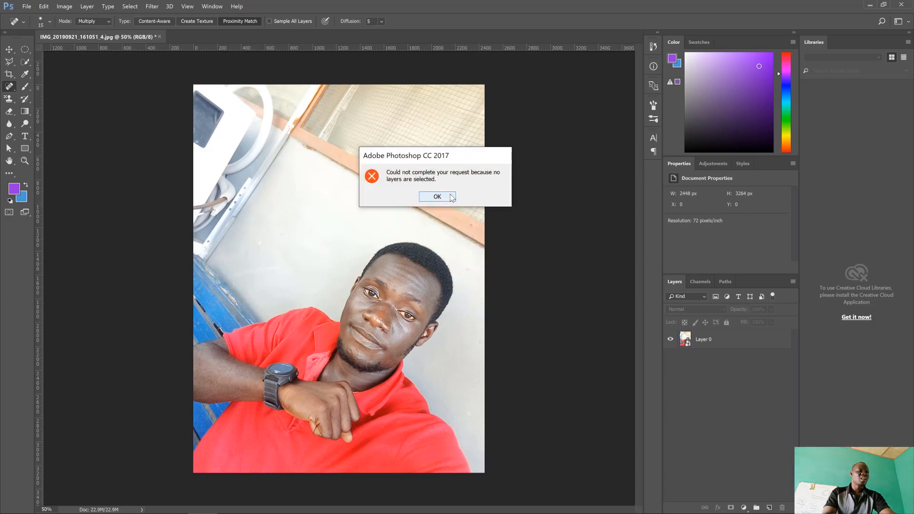
{"action": "left_click", "coordinate": [450, 197]}
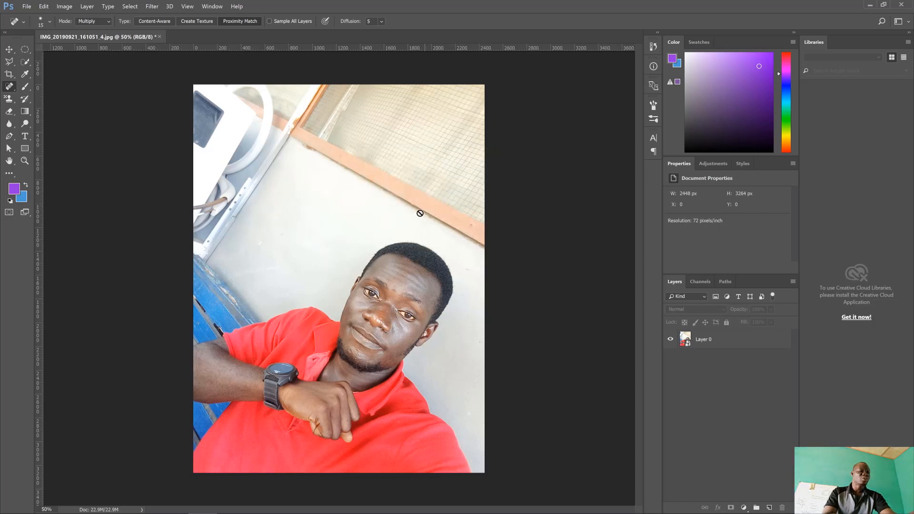
Select Layer 0 and try the Spot Healing Brush on the wall, declining to rasterize the Smart Object.
{"action": "left_click", "coordinate": [24, 89]}
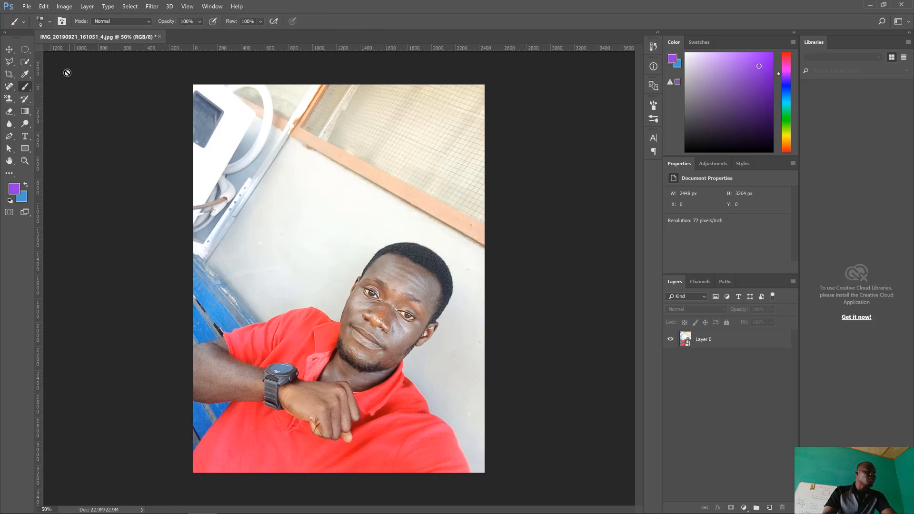
{"action": "left_click", "coordinate": [9, 49]}
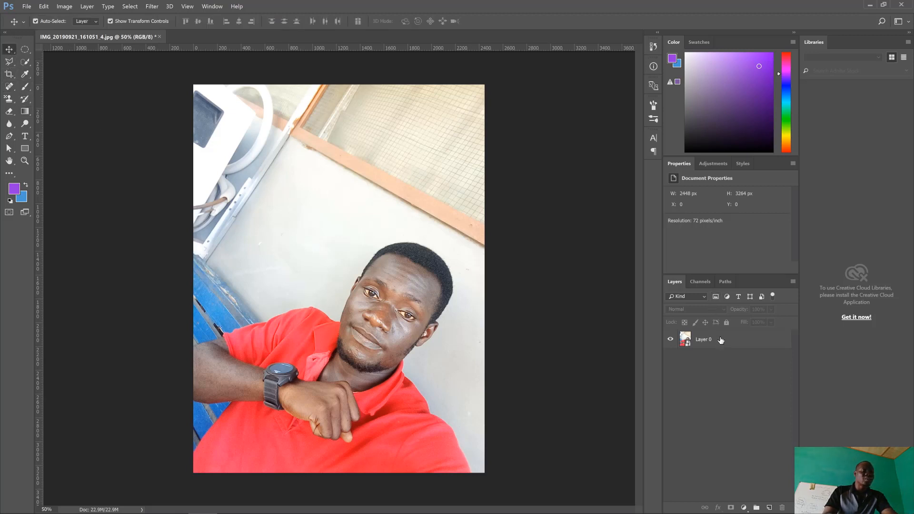
{"action": "left_click", "coordinate": [700, 347]}
{"action": "left_click", "coordinate": [9, 86]}
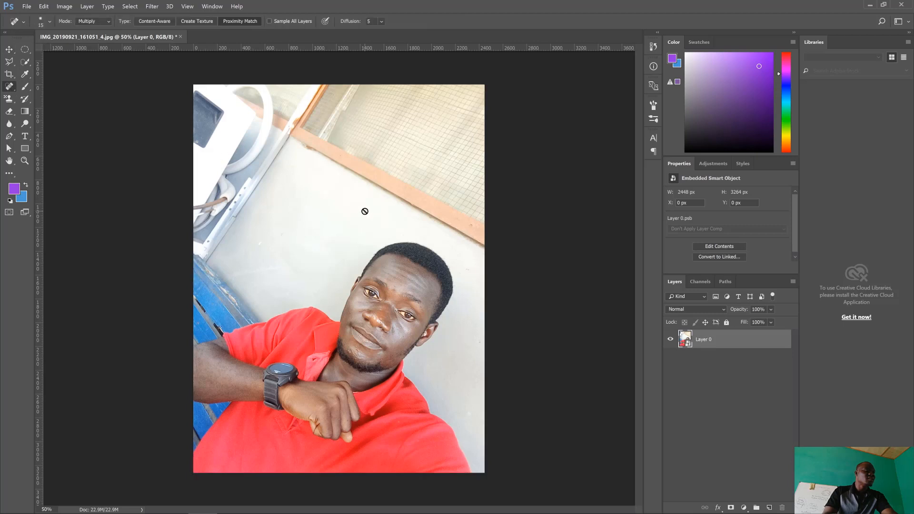
{"action": "left_click", "coordinate": [294, 222]}
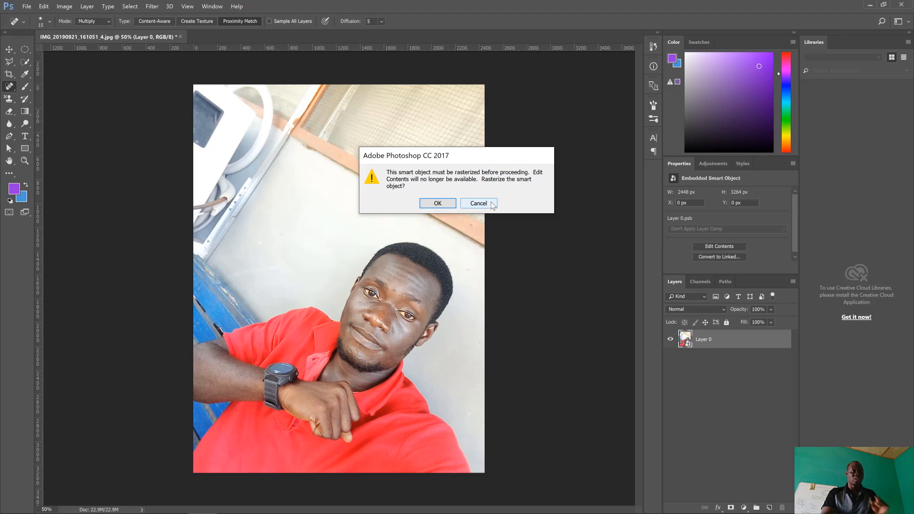
{"action": "left_click", "coordinate": [489, 205]}
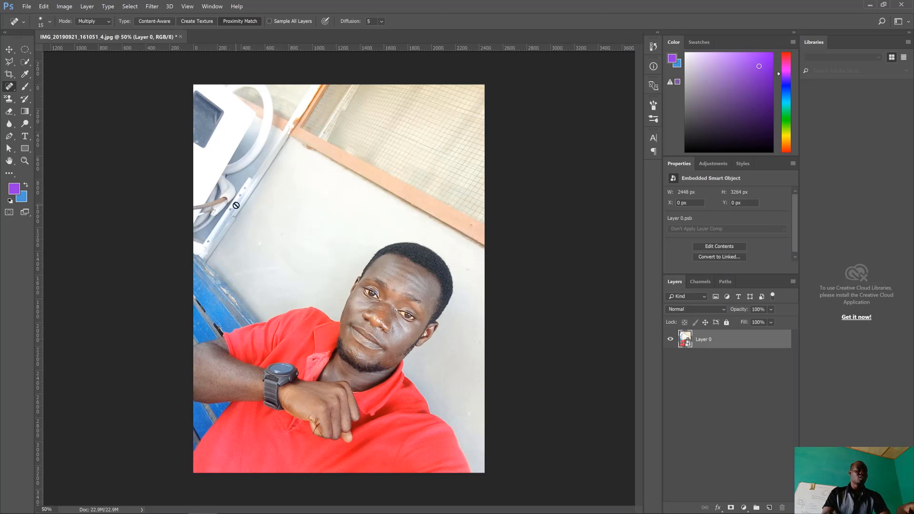
Rasterize Layer 0 and paint a freehand purple Brush stroke on the wall above the man's head.
{"action": "left_click", "coordinate": [9, 50]}
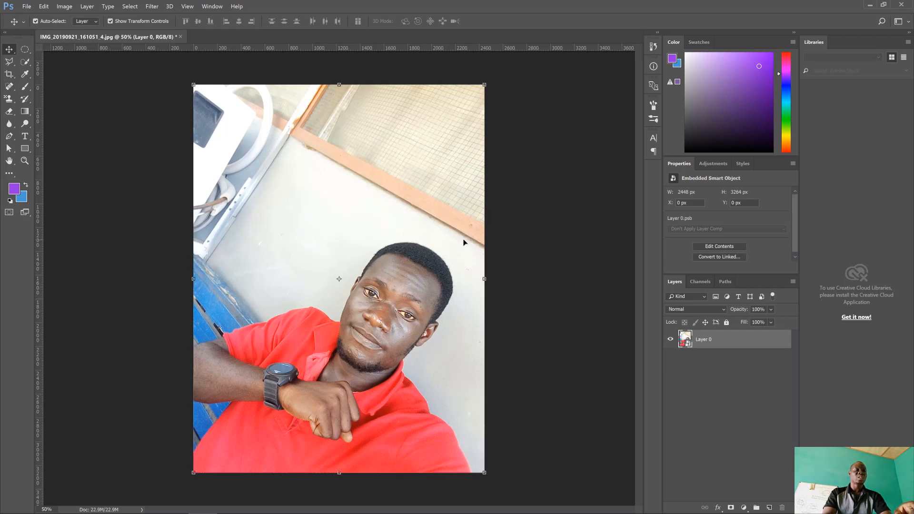
{"action": "left_click", "coordinate": [524, 260]}
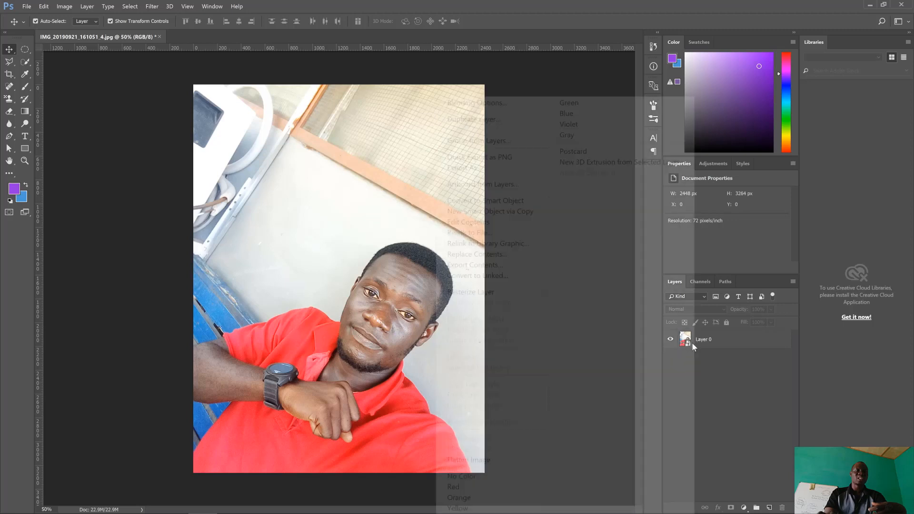
{"action": "right_click", "coordinate": [692, 343]}
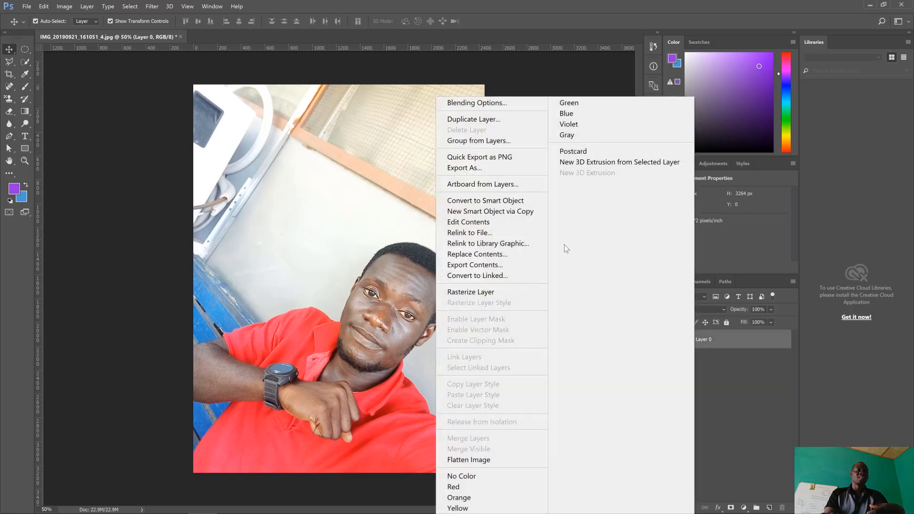
{"action": "left_click", "coordinate": [488, 295]}
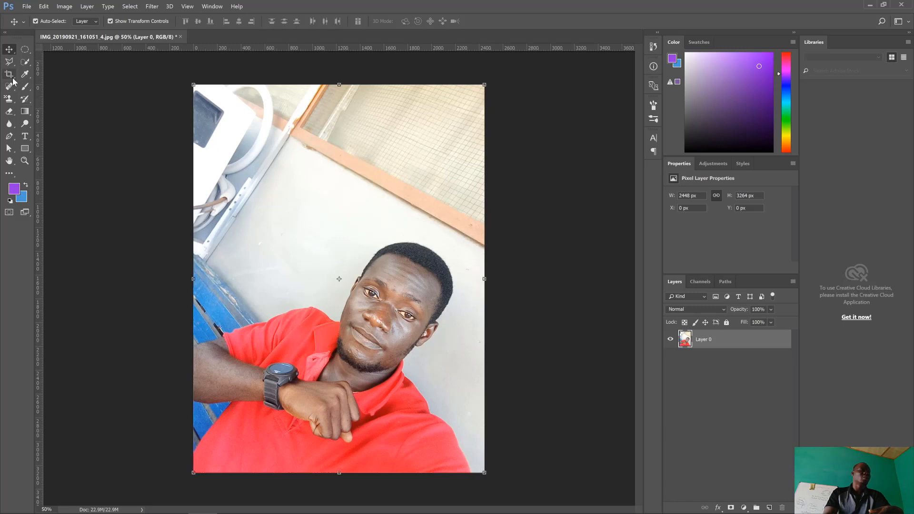
{"action": "left_click", "coordinate": [25, 87]}
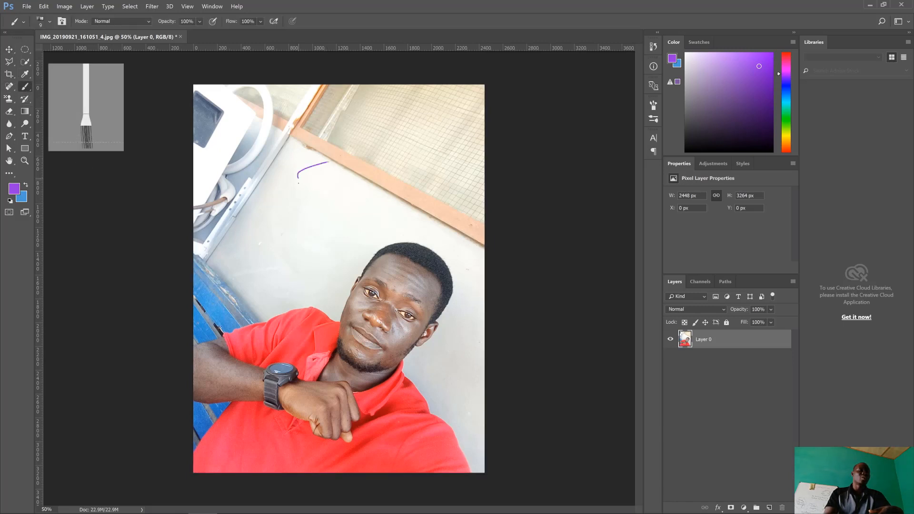
{"action": "mouse_move", "coordinate": [299, 183]}
{"action": "left_mouse_down"}
{"action": "mouse_move", "coordinate": [375, 198]}
{"action": "mouse_move", "coordinate": [334, 191]}
{"action": "mouse_move", "coordinate": [289, 256]}
{"action": "mouse_move", "coordinate": [437, 212]}
{"action": "mouse_move", "coordinate": [455, 234]}
{"action": "left_mouse_up"}
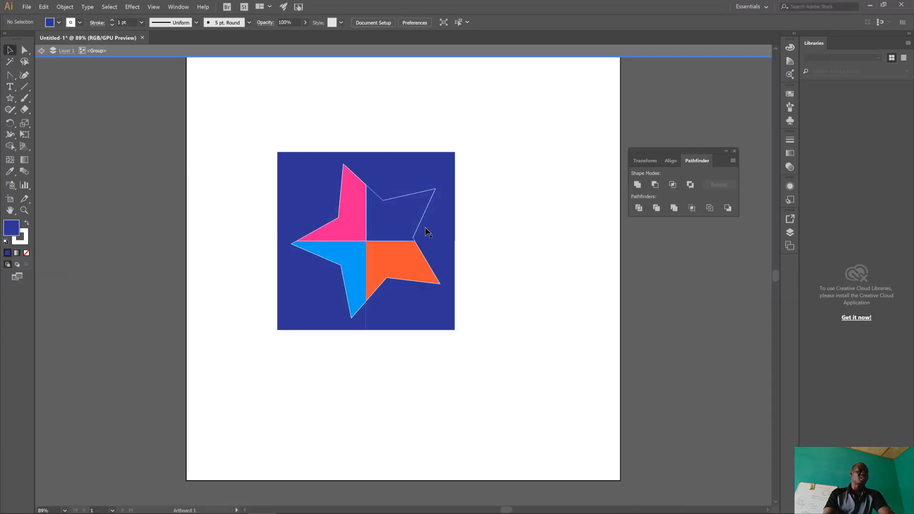
Switch to the PowerPoint slide show to review the Vector VS Raster Graphics topic, and return to Illustrator.
{"action": "key", "text": "alt+Tab"}
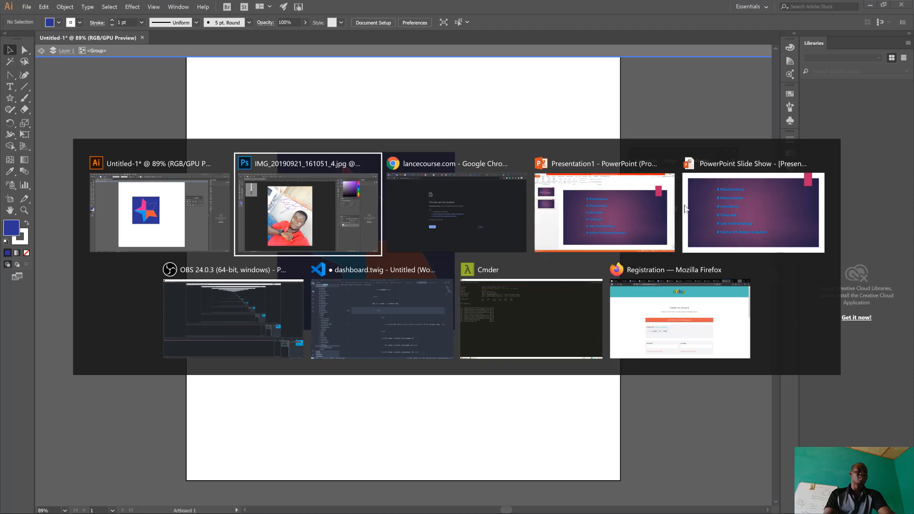
{"action": "left_click", "coordinate": [741, 223]}
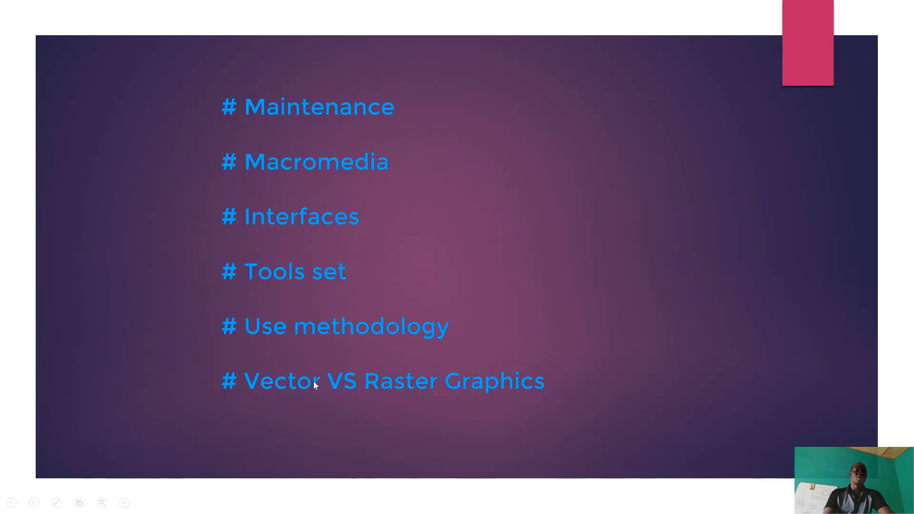
{"action": "key", "text": "alt+Tab"}
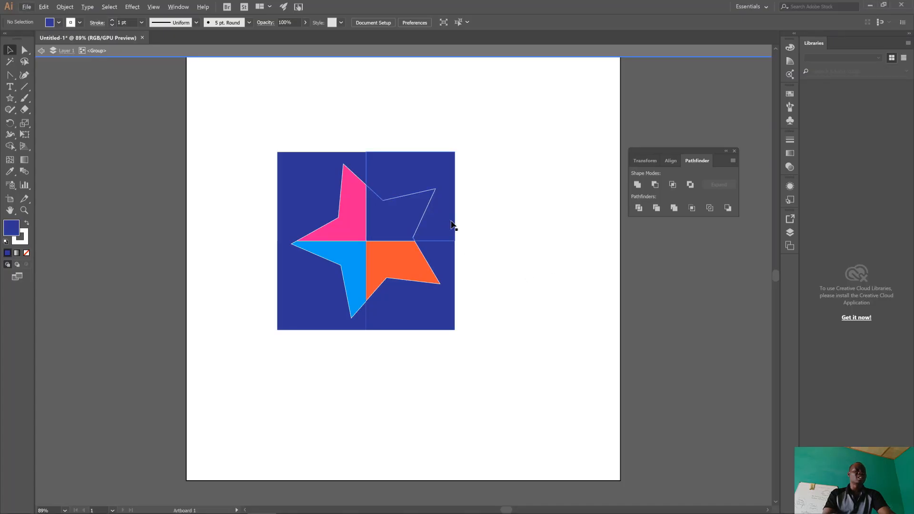
Exit group isolation, move all four tiles of the star square together up to the artboard's upper edge, and deselect them.
{"action": "double_click", "coordinate": [393, 127]}
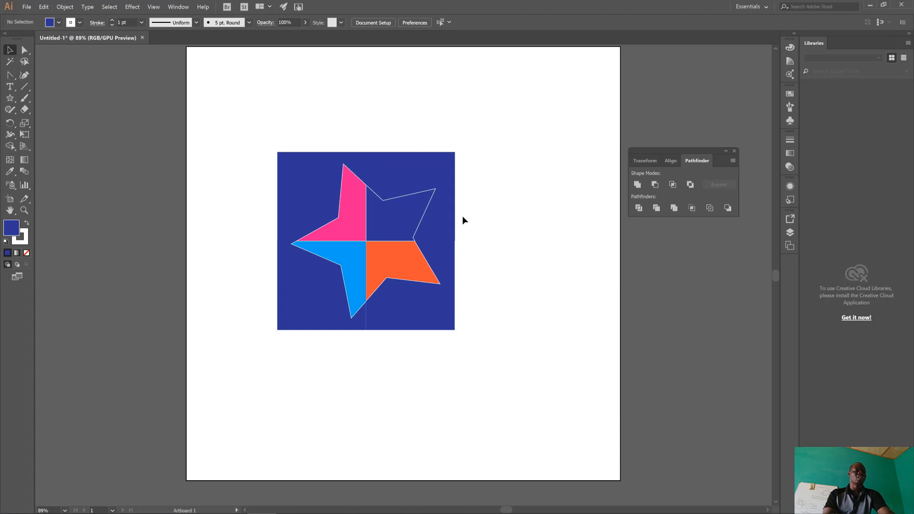
{"action": "left_click_drag", "start_coordinate": [362, 284], "coordinate": [271, 134]}
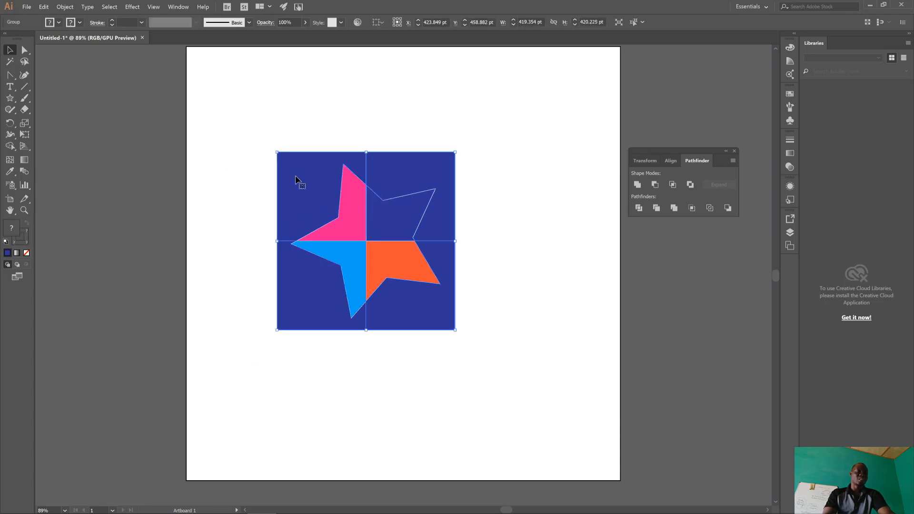
{"action": "left_click_drag", "start_coordinate": [298, 179], "coordinate": [349, 98]}
{"action": "left_click", "coordinate": [333, 290]}
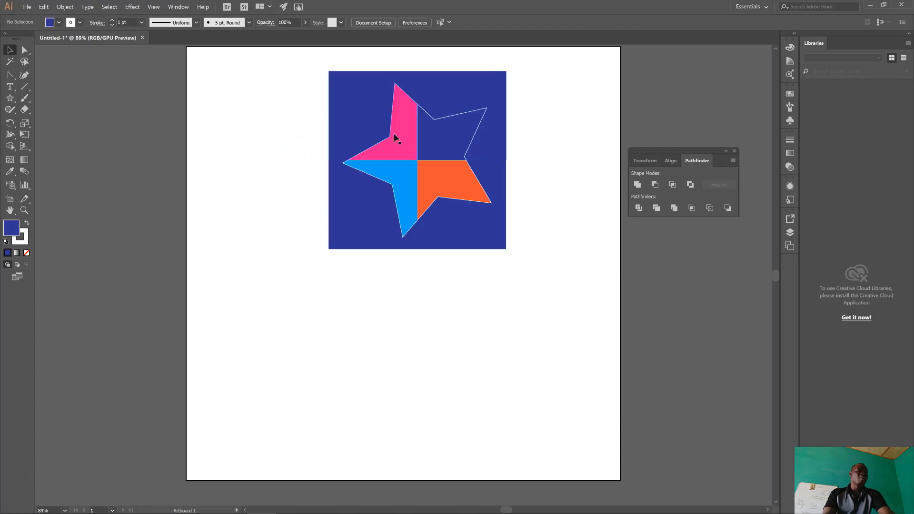
Move the whole star square down and left, shift it back toward the artboard's centre, and deselect it.
{"action": "scroll", "coordinate": [454, 236], "scroll_direction": "up", "scroll_amount": 1}
{"action": "scroll", "coordinate": [455, 237], "scroll_direction": "up", "scroll_amount": 1}
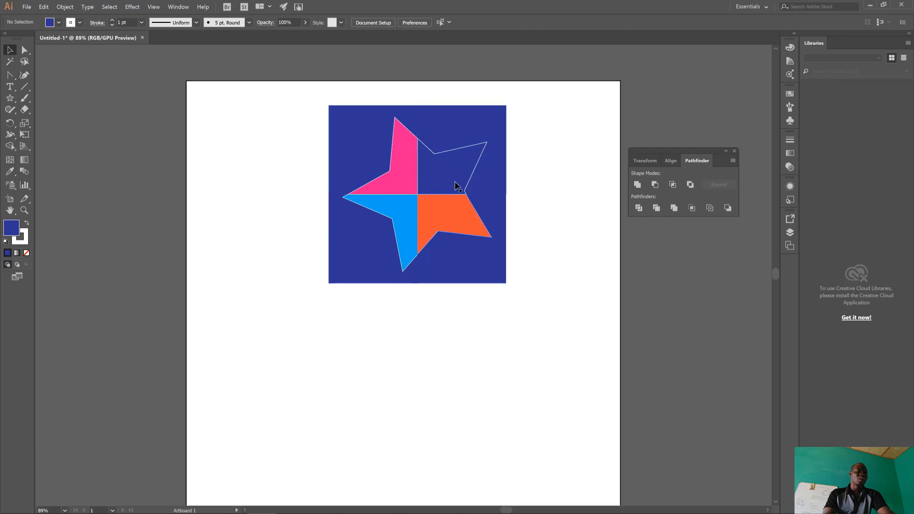
{"action": "left_click_drag", "start_coordinate": [529, 297], "coordinate": [303, 109]}
{"action": "left_click_drag", "start_coordinate": [412, 170], "coordinate": [363, 232]}
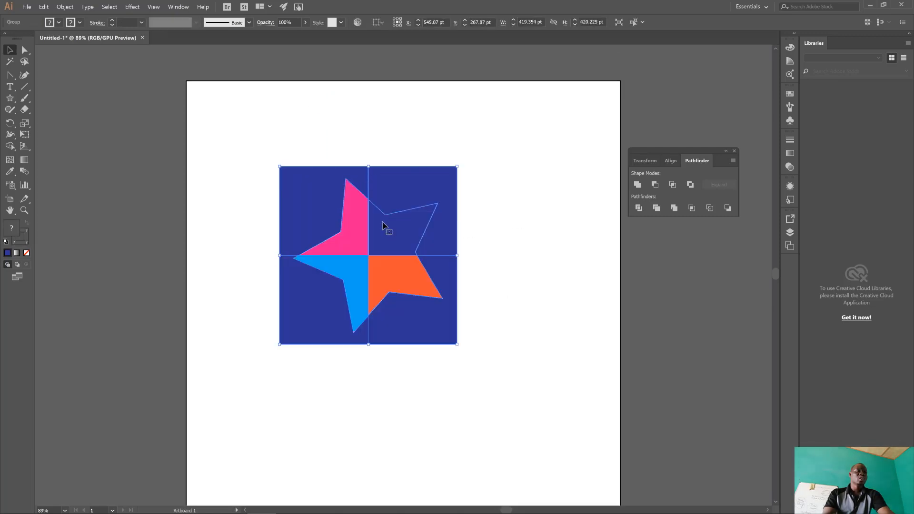
{"action": "left_click", "coordinate": [492, 211]}
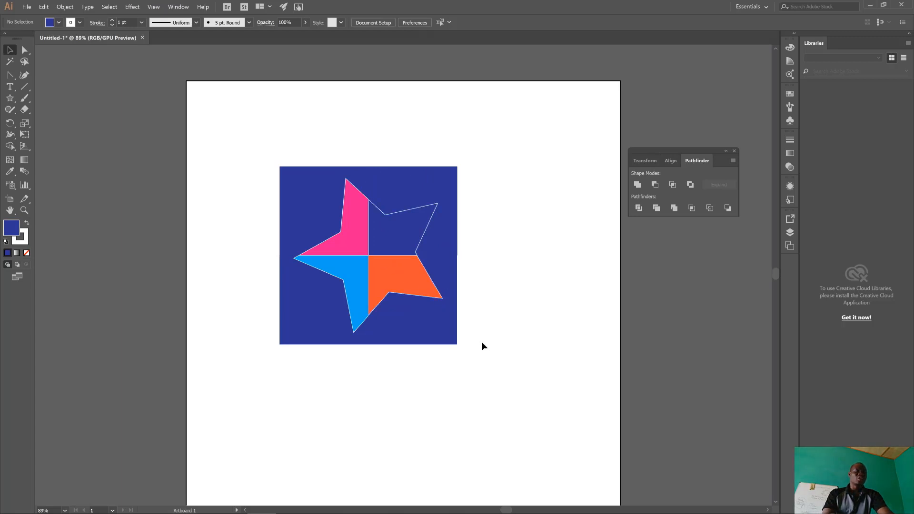
{"action": "left_click_drag", "start_coordinate": [486, 341], "coordinate": [262, 167]}
{"action": "left_click_drag", "start_coordinate": [317, 196], "coordinate": [361, 218]}
{"action": "left_click", "coordinate": [513, 243]}
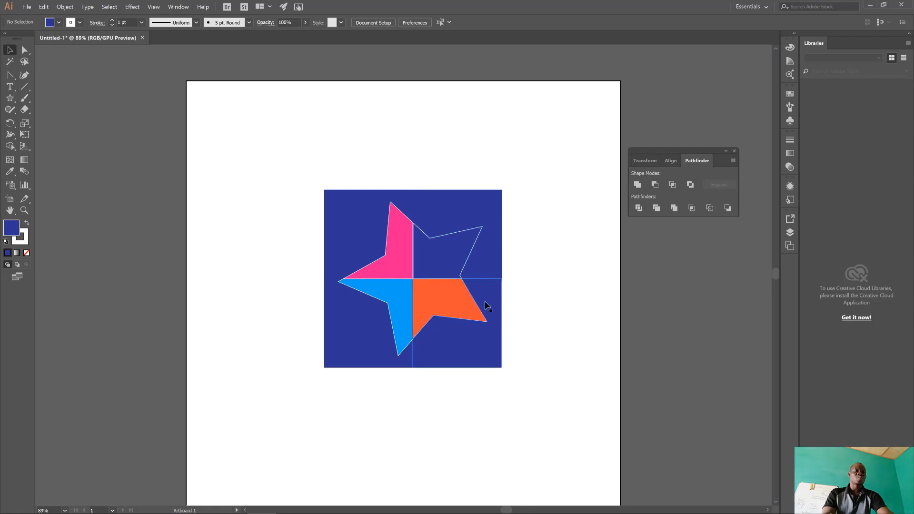
Examine the edge quality of the orange star piece at extreme magnification, and return the view to 100%.
{"action": "scroll", "coordinate": [480, 307], "scroll_direction": "up", "scroll_amount": 3}
{"action": "scroll", "coordinate": [479, 308], "scroll_direction": "up", "scroll_amount": 5}
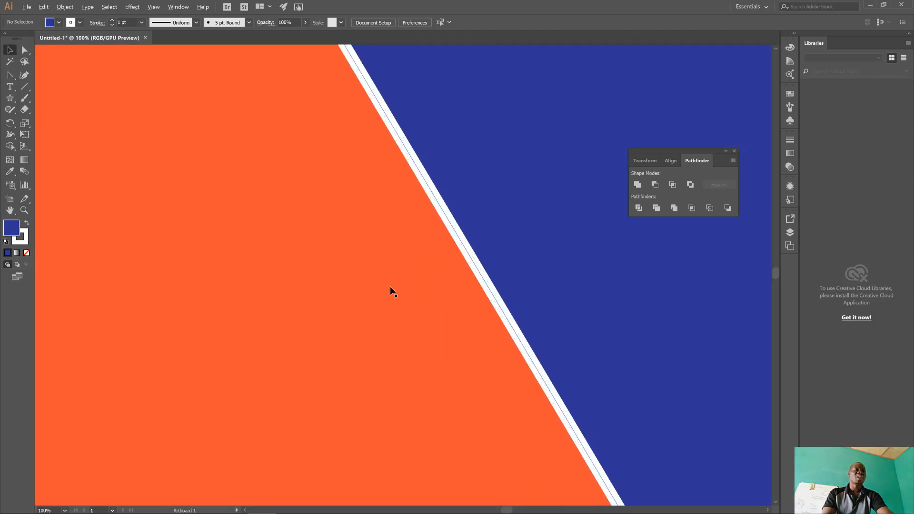
{"action": "scroll", "coordinate": [555, 261], "scroll_direction": "up", "scroll_amount": 5}
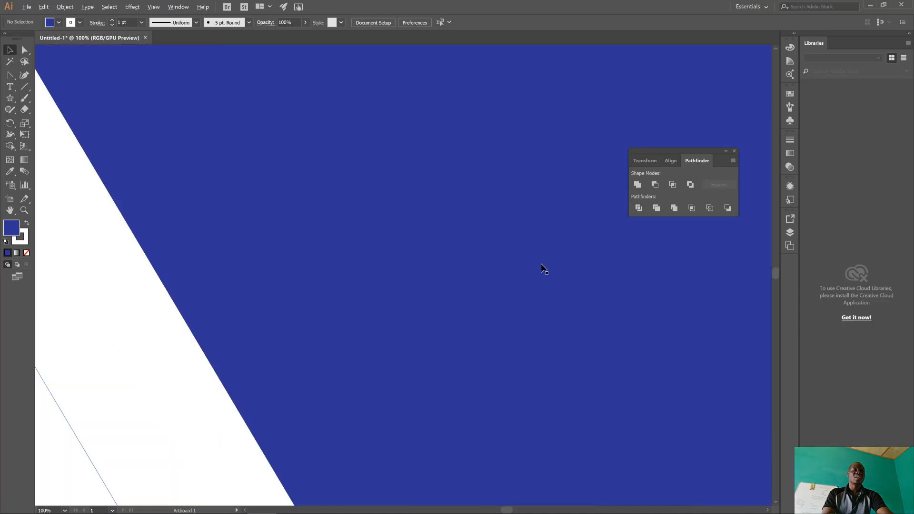
{"action": "scroll", "coordinate": [150, 336], "scroll_direction": "up", "scroll_amount": 8}
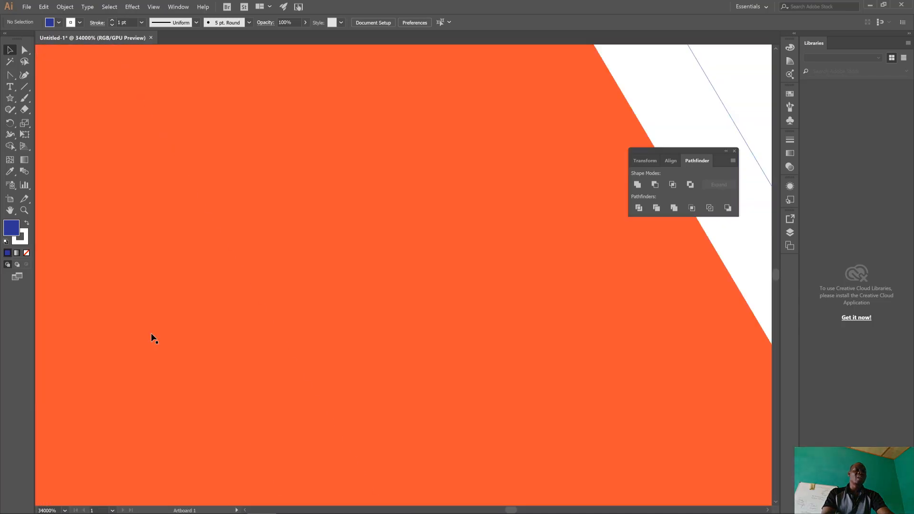
{"action": "scroll", "coordinate": [292, 334], "scroll_direction": "down", "scroll_amount": 1}
{"action": "scroll", "coordinate": [364, 320], "scroll_direction": "up", "scroll_amount": 3}
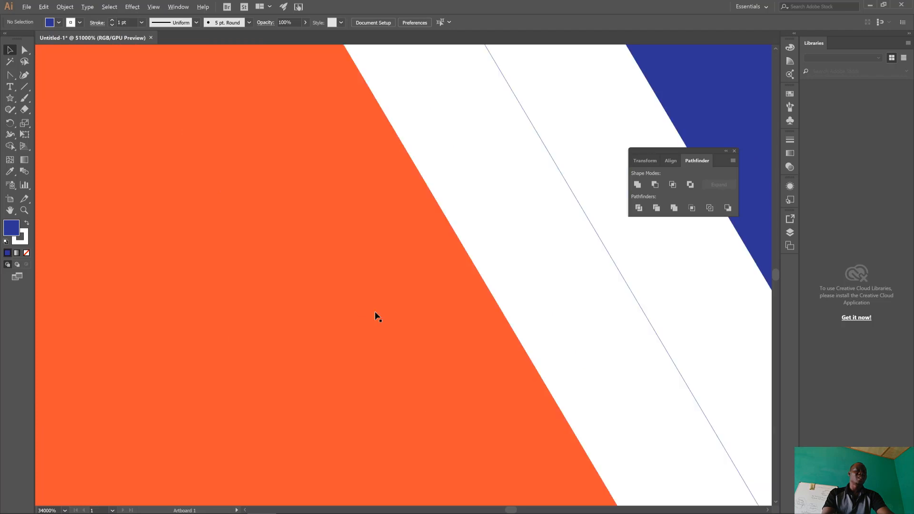
{"action": "key", "text": "ctrl+1"}
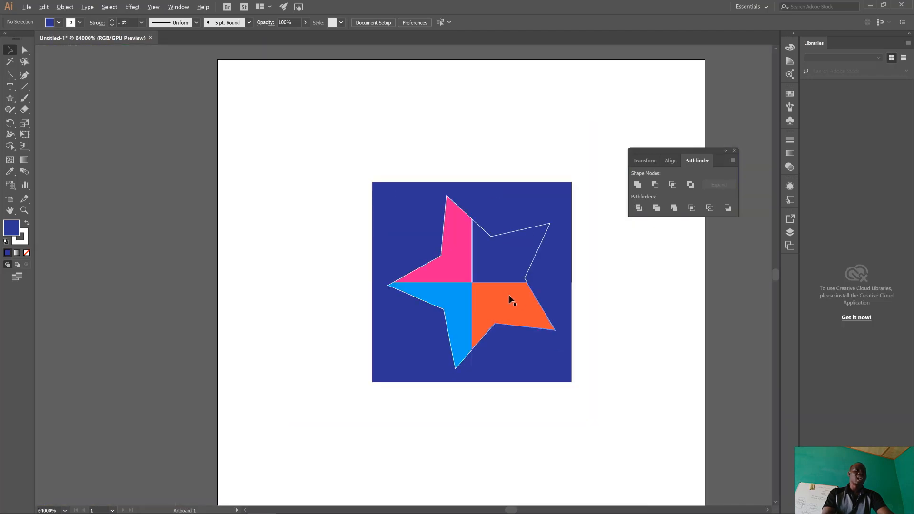
Switch to Photoshop, examine the photo's pixel detail around the man's eye and cheek up close, and return to viewing the whole image.
{"action": "key", "text": "alt+Tab"}
{"action": "key", "text": "alt+Tab"}
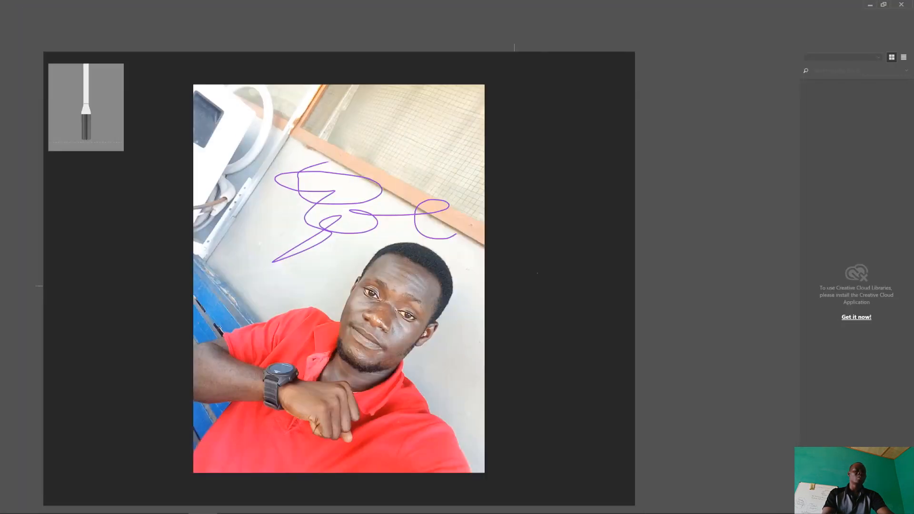
{"action": "scroll", "coordinate": [425, 299], "scroll_direction": "up", "scroll_amount": 4}
{"action": "scroll", "coordinate": [464, 300], "scroll_direction": "up", "scroll_amount": 4}
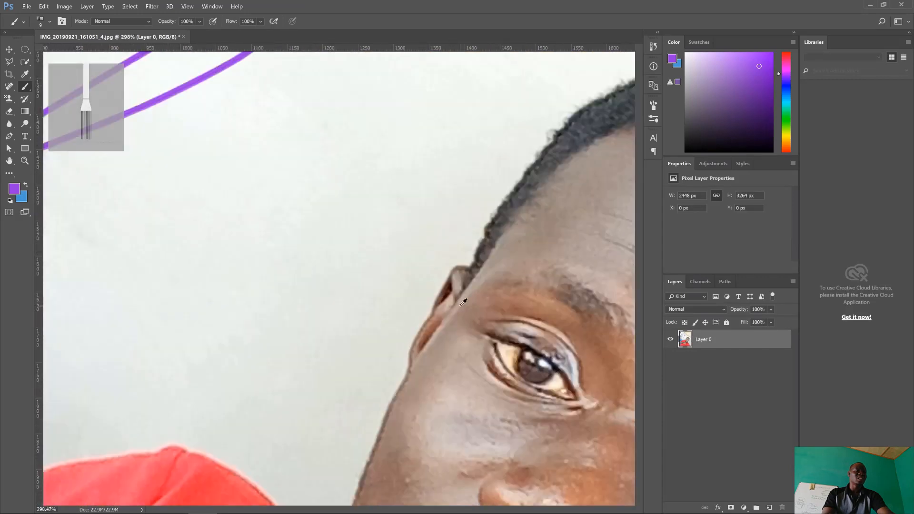
{"action": "scroll", "coordinate": [464, 301], "scroll_direction": "down", "scroll_amount": 10}
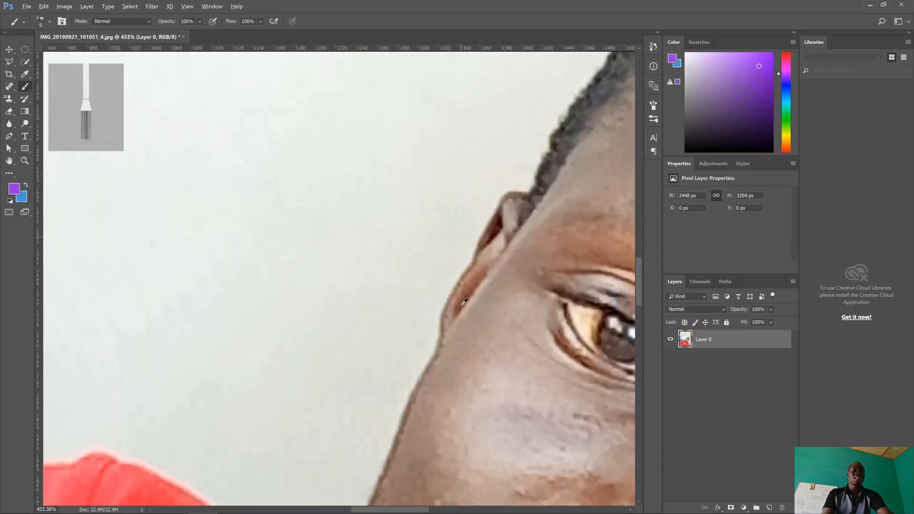
{"action": "scroll", "coordinate": [462, 303], "scroll_direction": "down", "scroll_amount": 4}
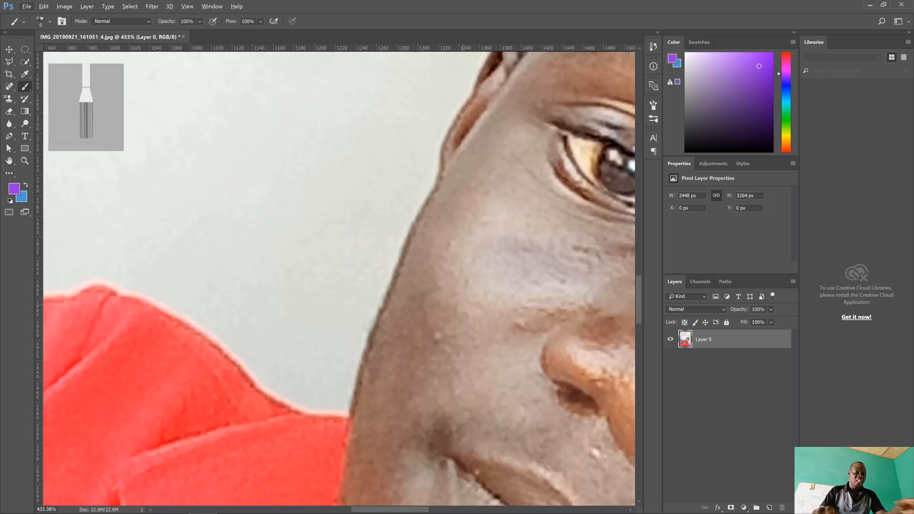
{"action": "scroll", "coordinate": [428, 257], "scroll_direction": "down", "scroll_amount": 4}
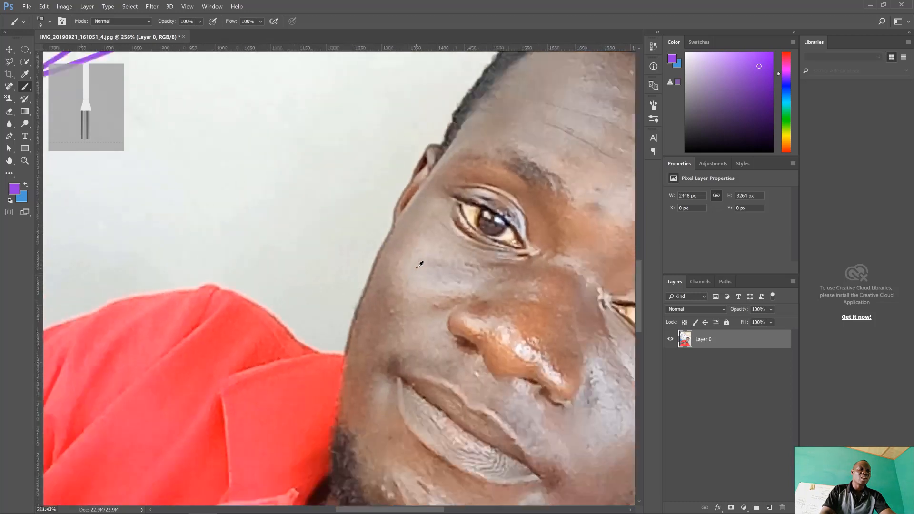
{"action": "scroll", "coordinate": [419, 264], "scroll_direction": "down", "scroll_amount": 10}
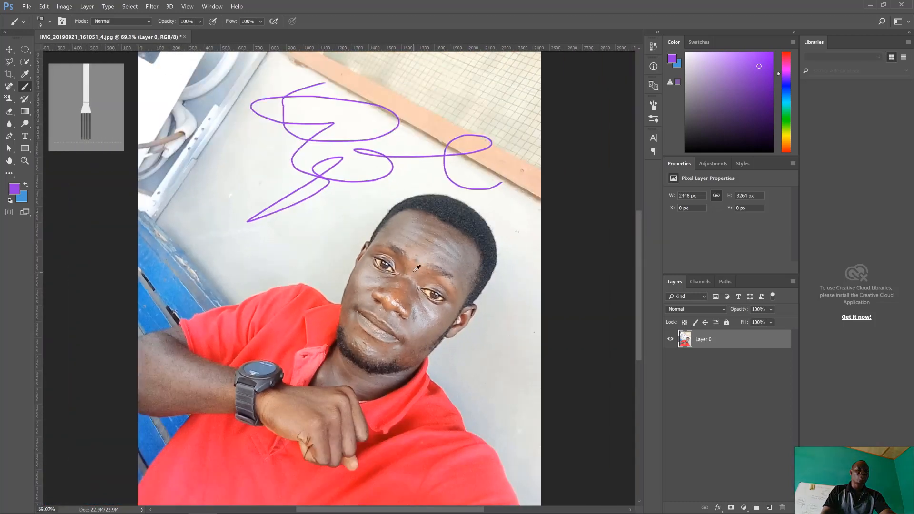
{"action": "scroll", "coordinate": [417, 268], "scroll_direction": "down", "scroll_amount": 2}
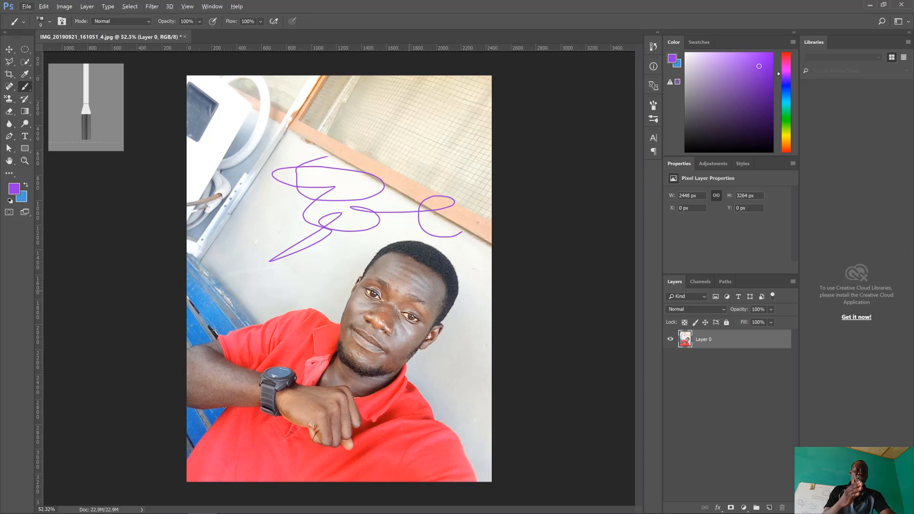
Bring up the overview of open windows to switch away from Photoshop.
{"action": "key", "text": "alt+Tab"}
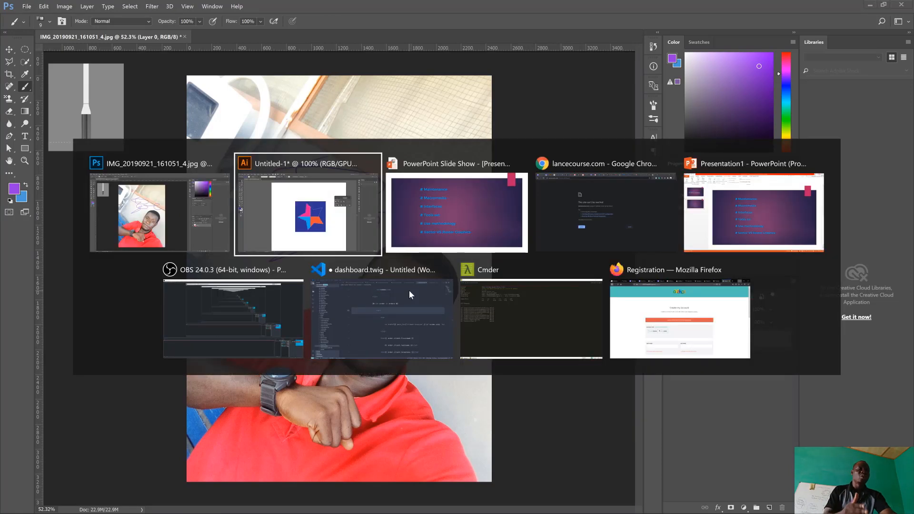